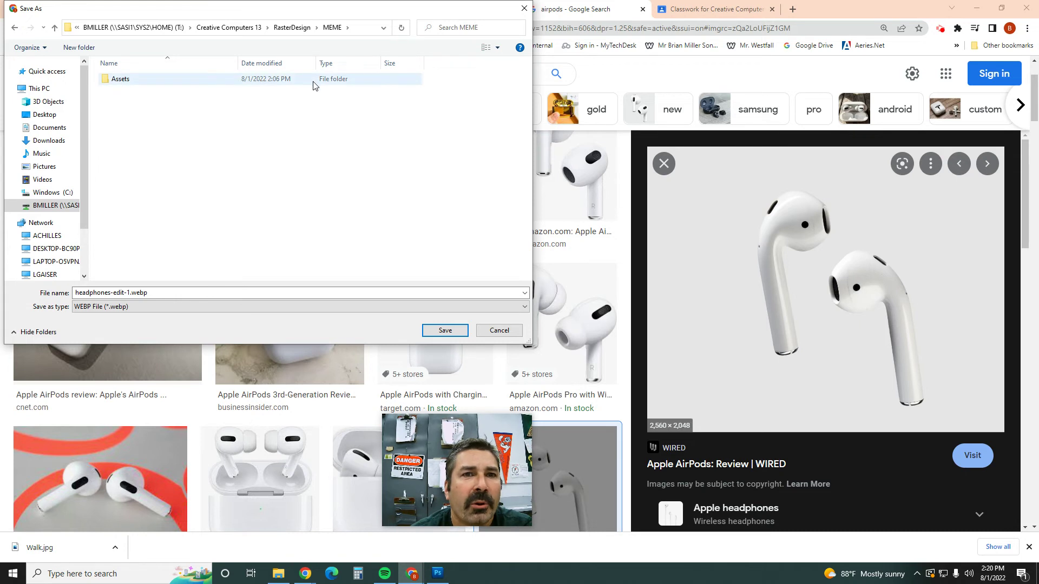
Save the WIRED AirPods image as a WEBP file named AirPods in the MEME project's Assets folder.
{"action": "right_click", "coordinate": [193, 111]}
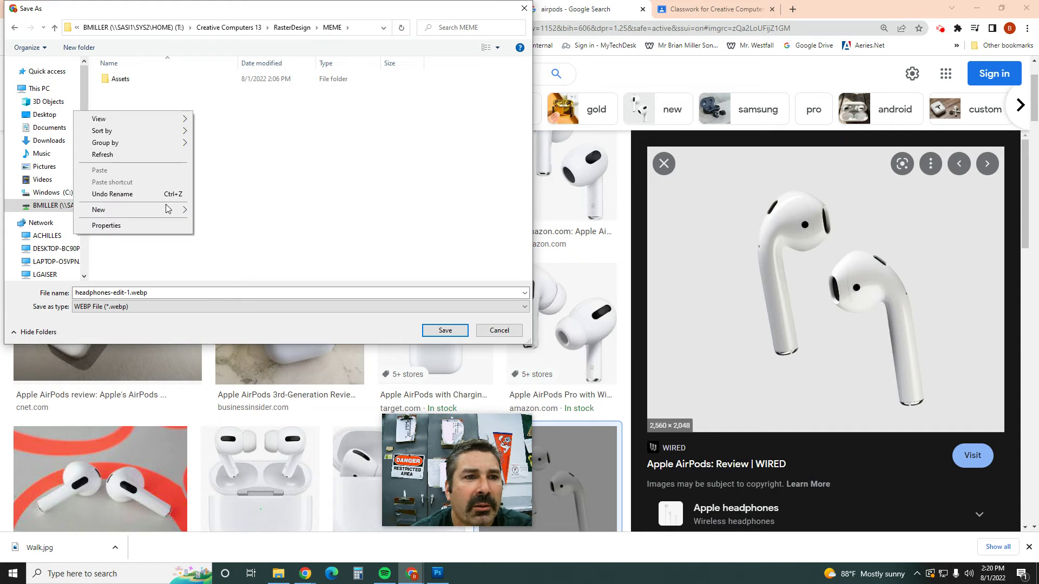
{"action": "left_click", "coordinate": [124, 84]}
{"action": "double_click", "coordinate": [125, 83]}
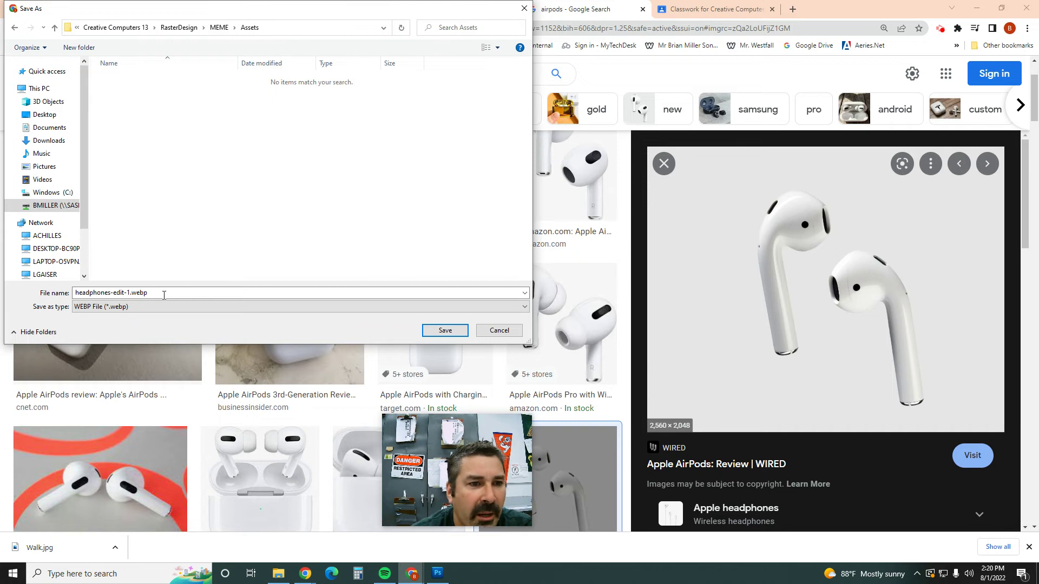
{"action": "left_click", "coordinate": [146, 293]}
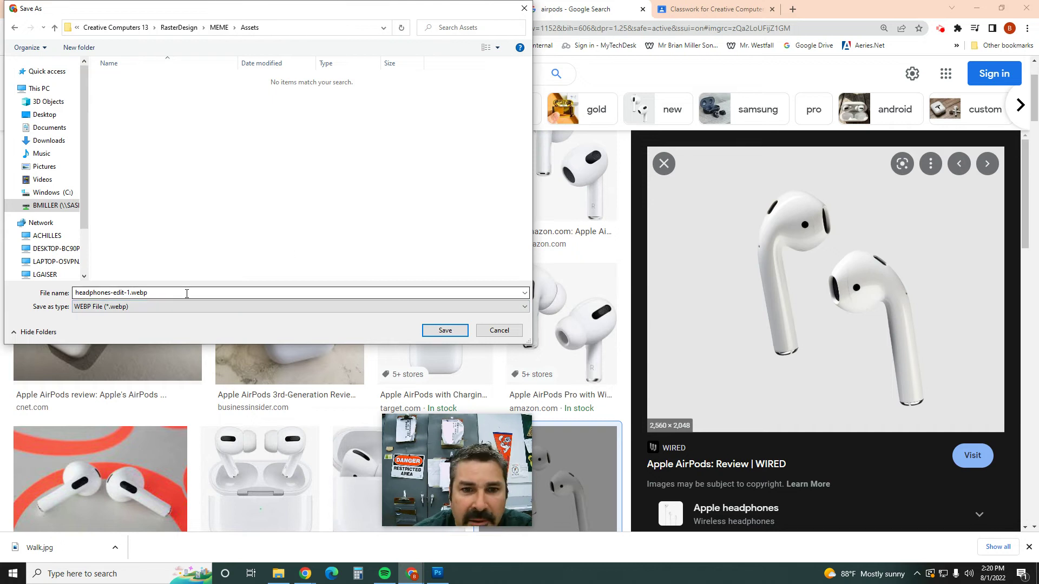
{"action": "double_click", "coordinate": [158, 295]}
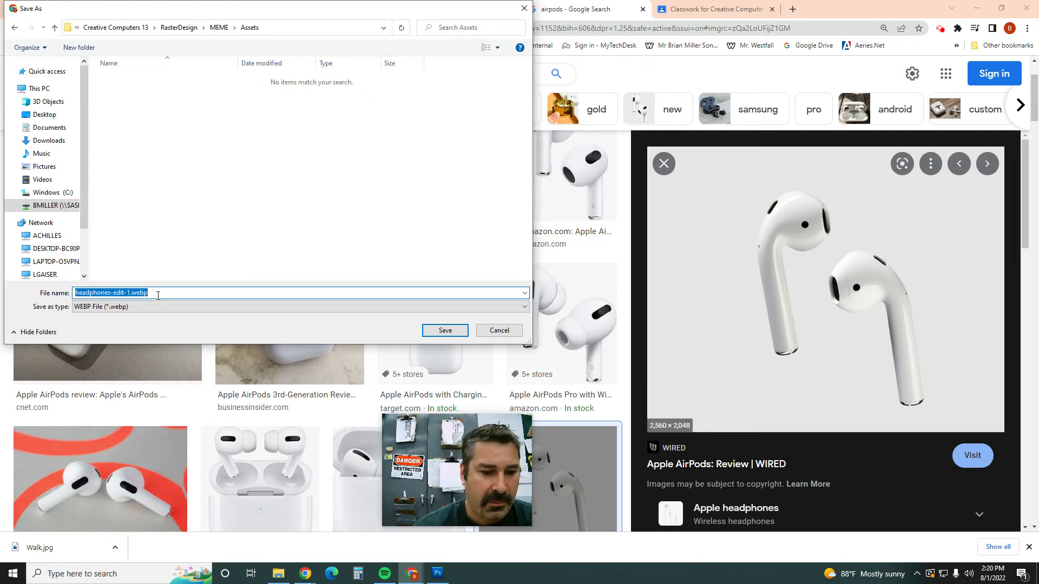
{"action": "type", "text": "AirPods"}
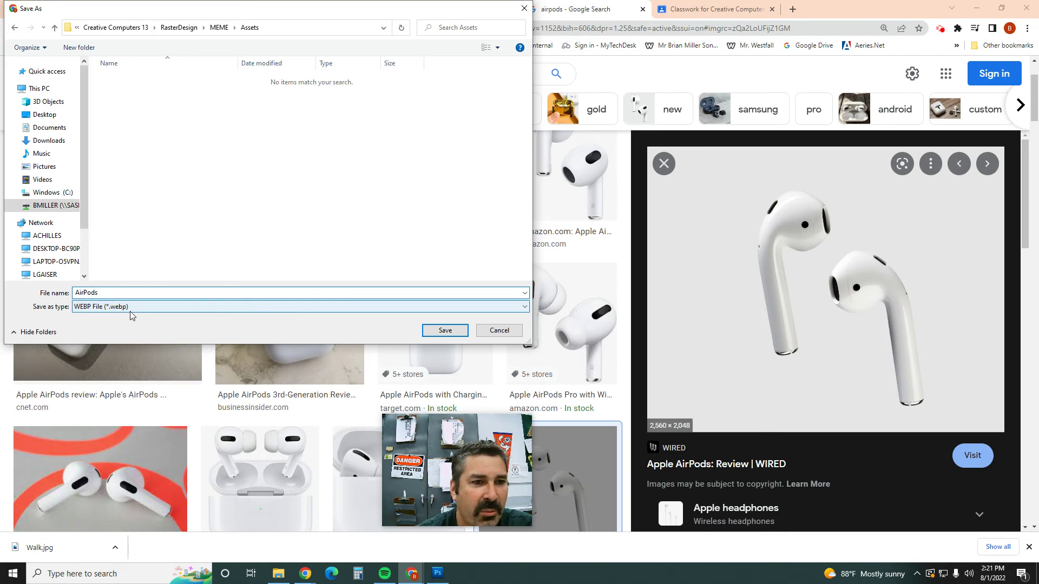
{"action": "left_click", "coordinate": [446, 331]}
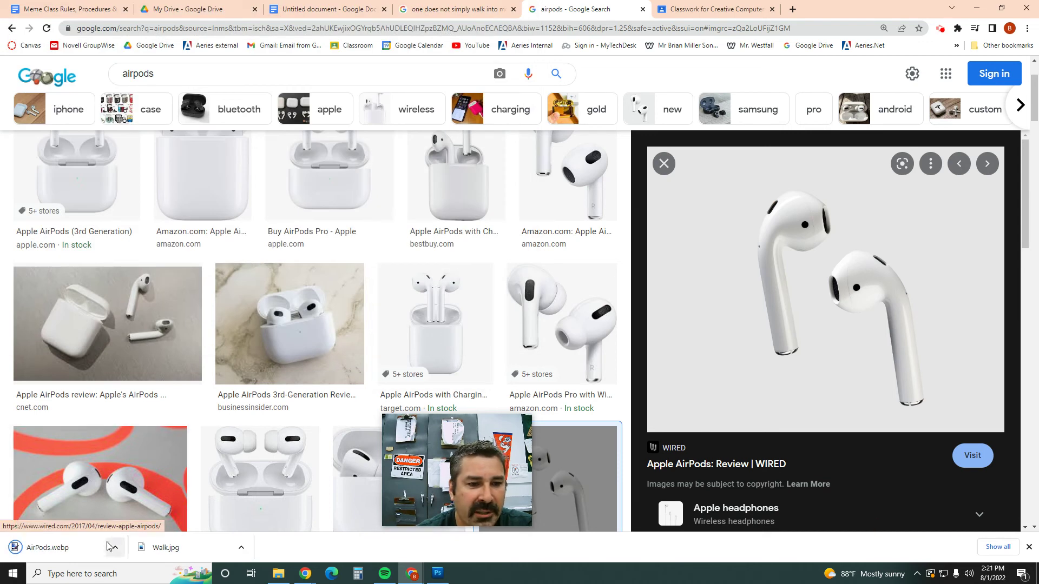
Copy the enlarged AirPods image from the Google search results and switch to Photoshop.
{"action": "right_click", "coordinate": [756, 342]}
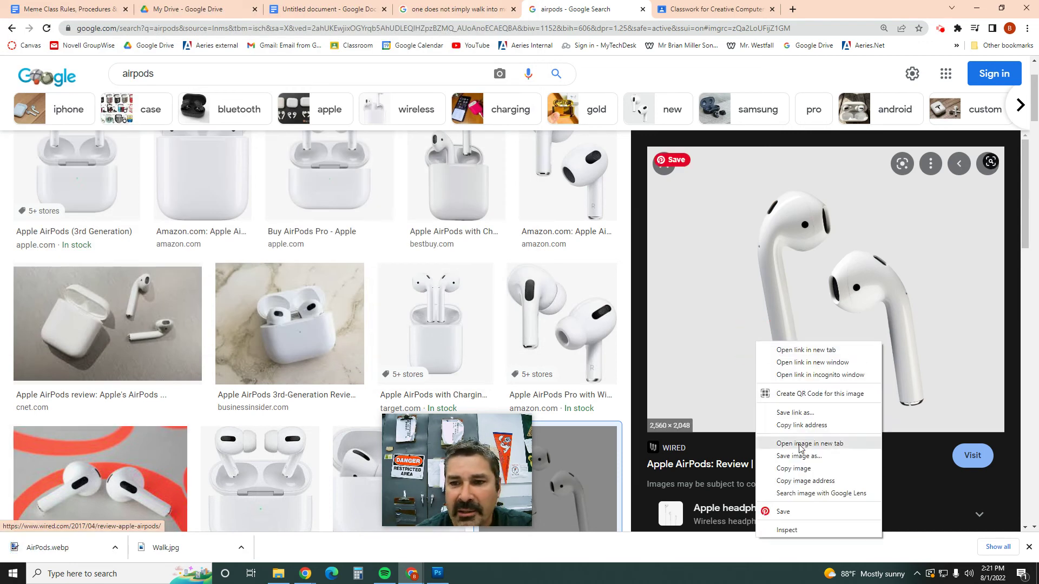
{"action": "left_click", "coordinate": [793, 469]}
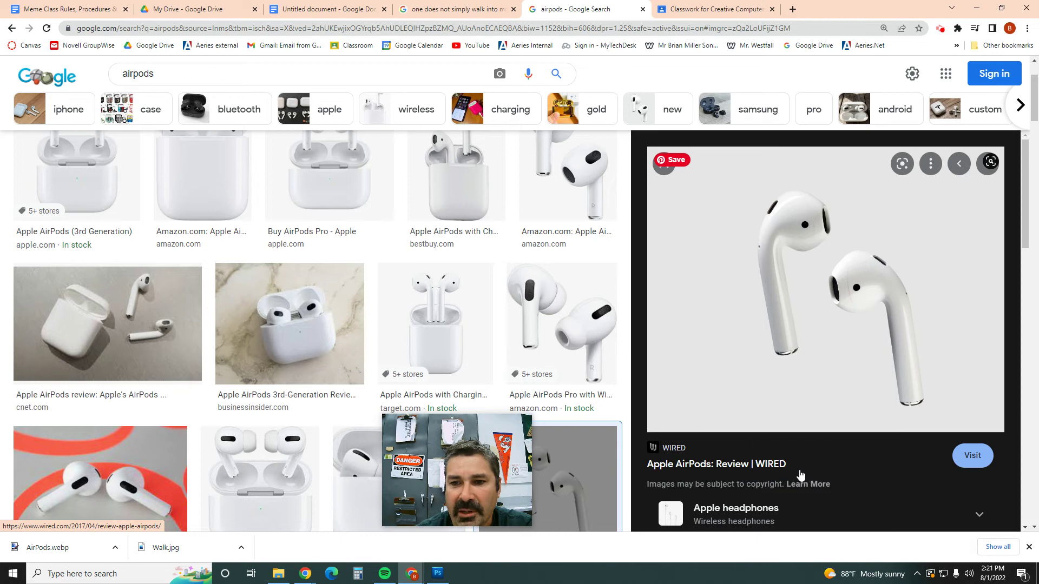
{"action": "left_click", "coordinate": [438, 573]}
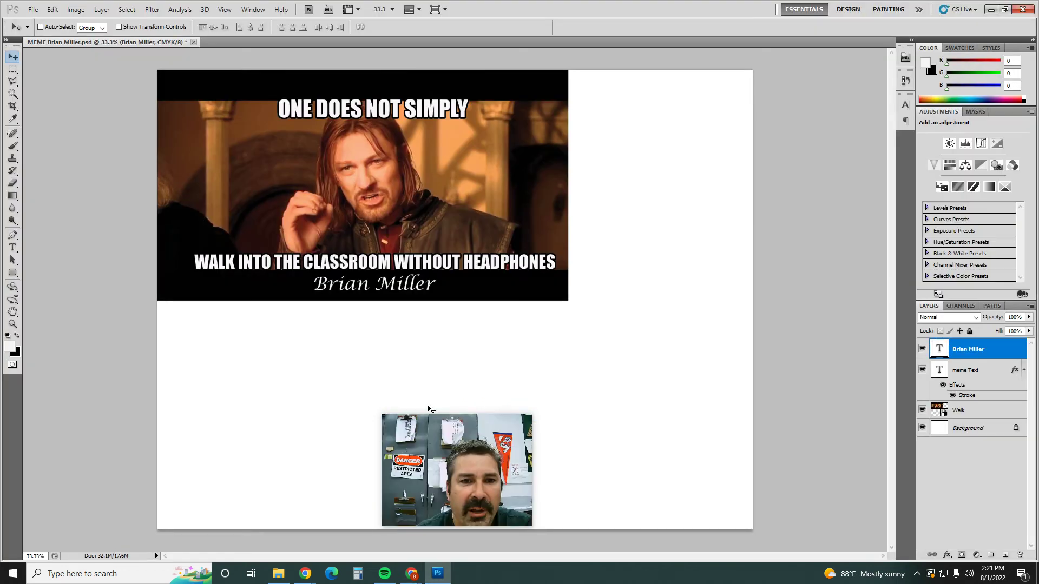
Try to place AirPods.webp from the Assets folder into the meme document.
{"action": "left_click", "coordinate": [13, 325]}
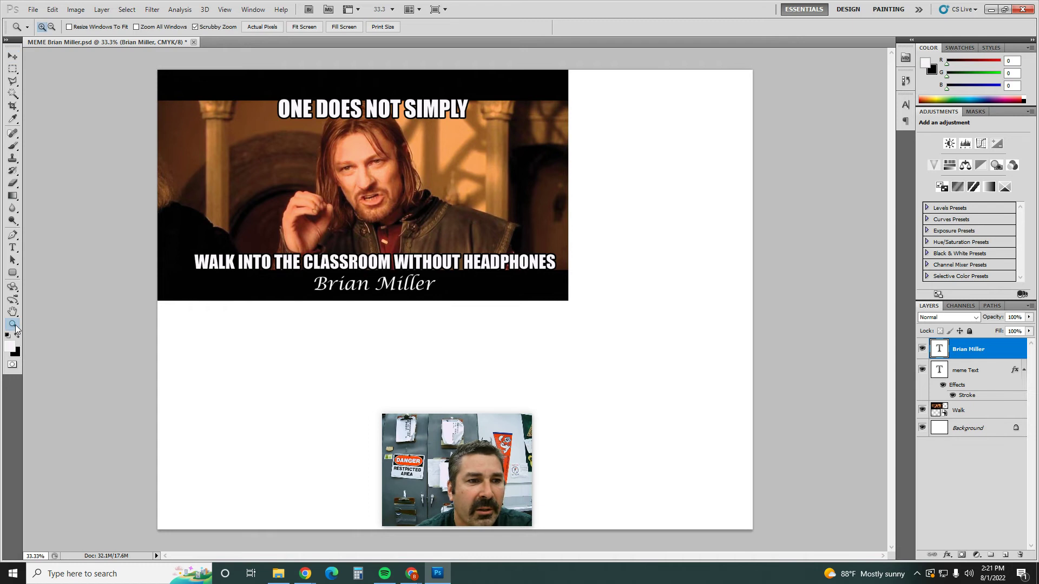
{"action": "left_click", "coordinate": [299, 231]}
{"action": "scroll", "coordinate": [364, 224], "scroll_direction": "up", "scroll_amount": 2}
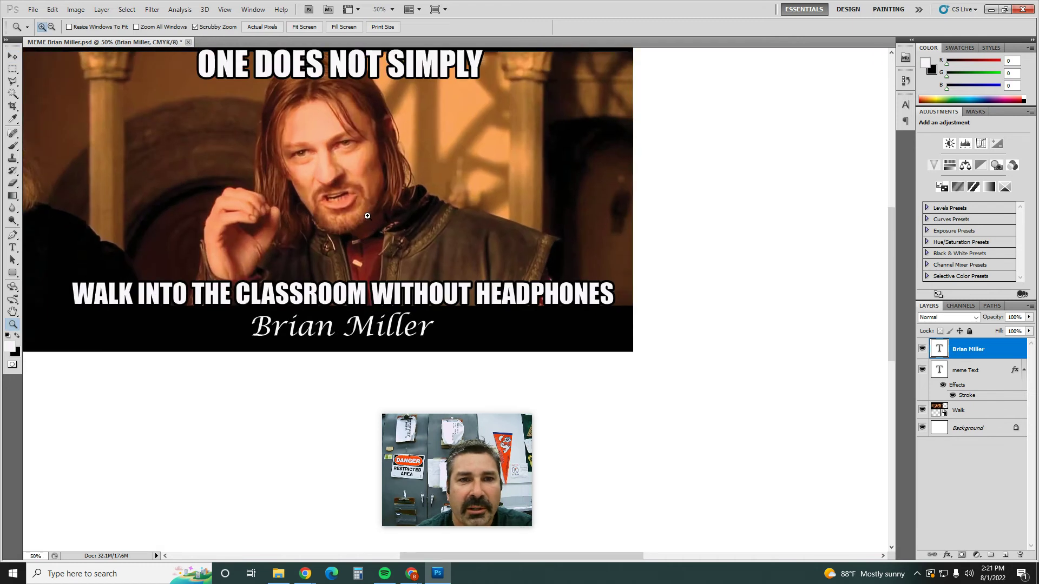
{"action": "left_click", "coordinate": [364, 224]}
{"action": "scroll", "coordinate": [363, 224], "scroll_direction": "up", "scroll_amount": 1}
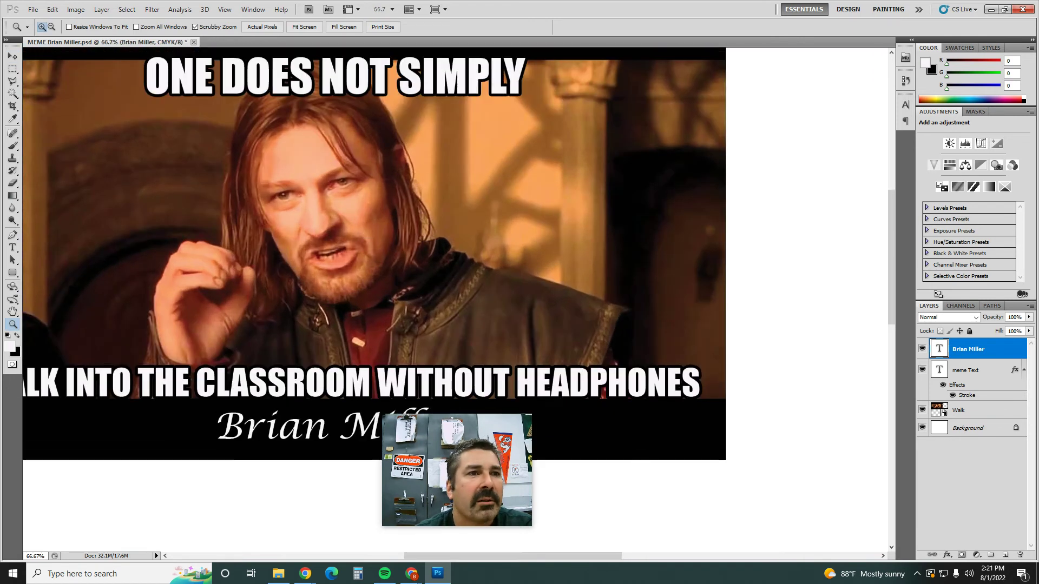
{"action": "left_click", "coordinate": [33, 10]}
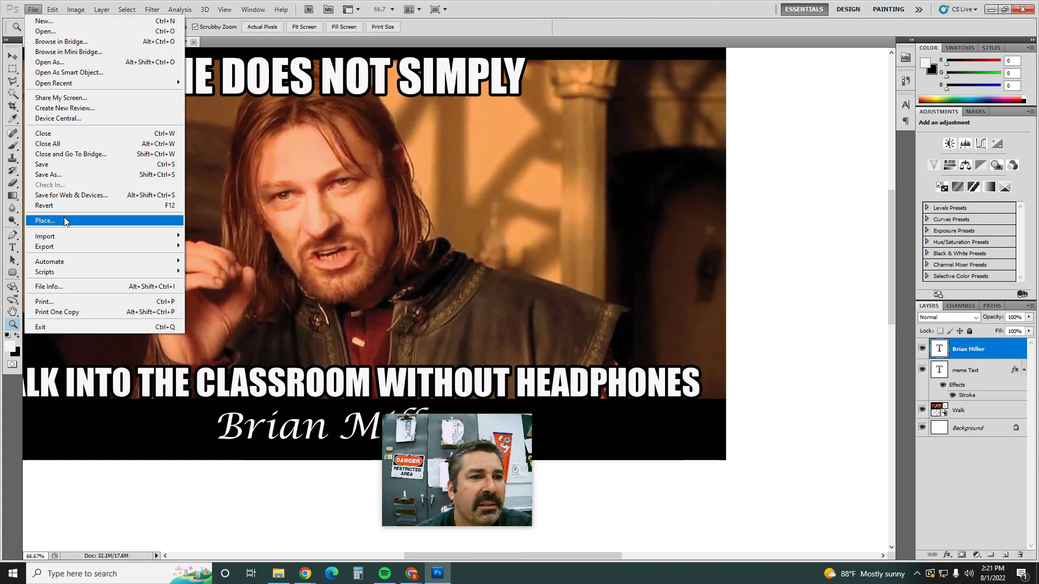
{"action": "left_click", "coordinate": [63, 220]}
{"action": "left_click", "coordinate": [450, 126]}
{"action": "double_click", "coordinate": [450, 126]}
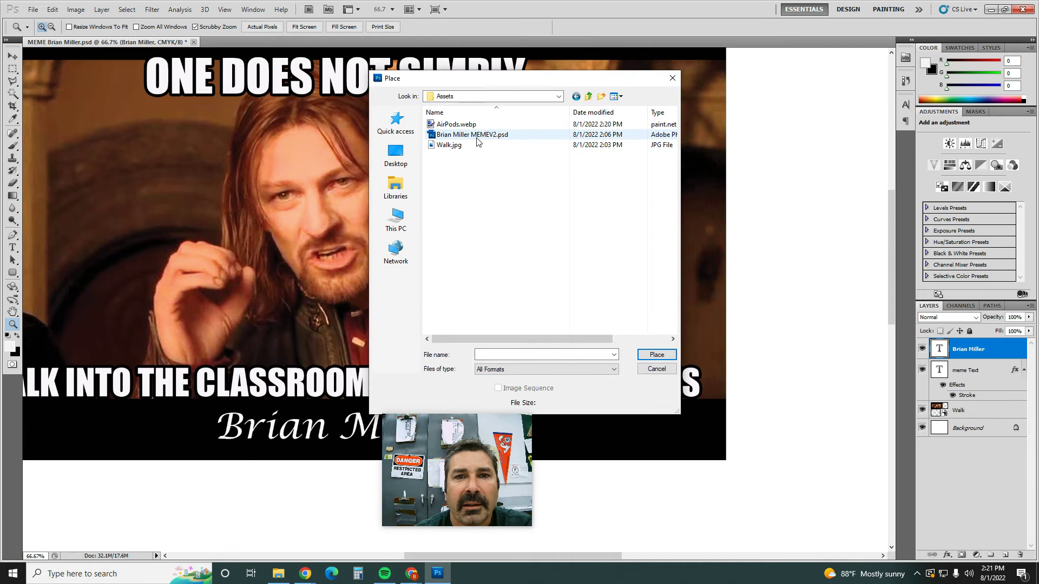
{"action": "double_click", "coordinate": [469, 125]}
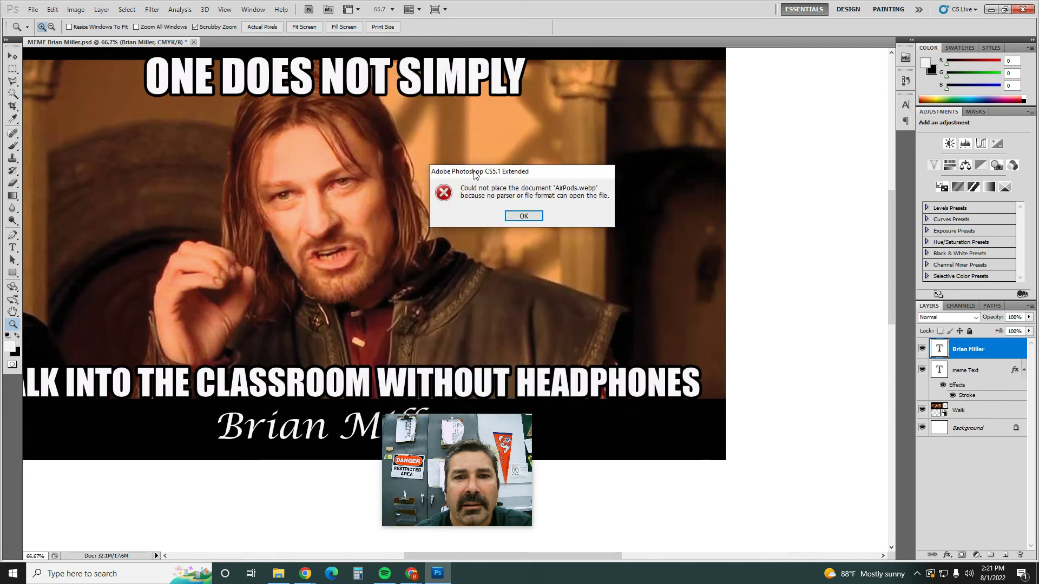
{"action": "left_click", "coordinate": [524, 217]}
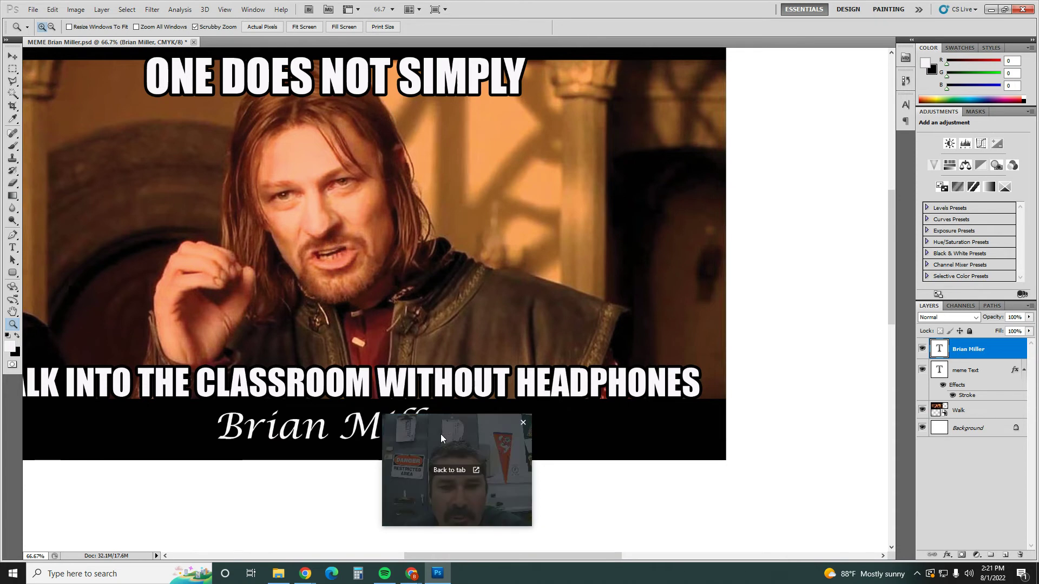
Paste the copied AirPods image into the meme document as a new layer.
{"action": "left_click_drag", "start_coordinate": [454, 439], "coordinate": [437, 460]}
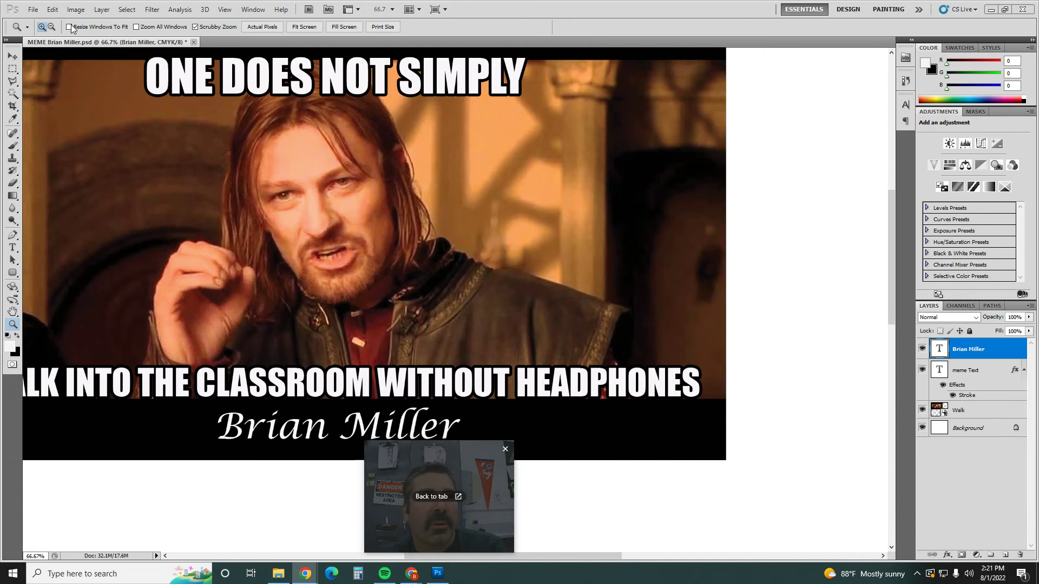
{"action": "left_click", "coordinate": [57, 12]}
{"action": "left_click", "coordinate": [89, 103]}
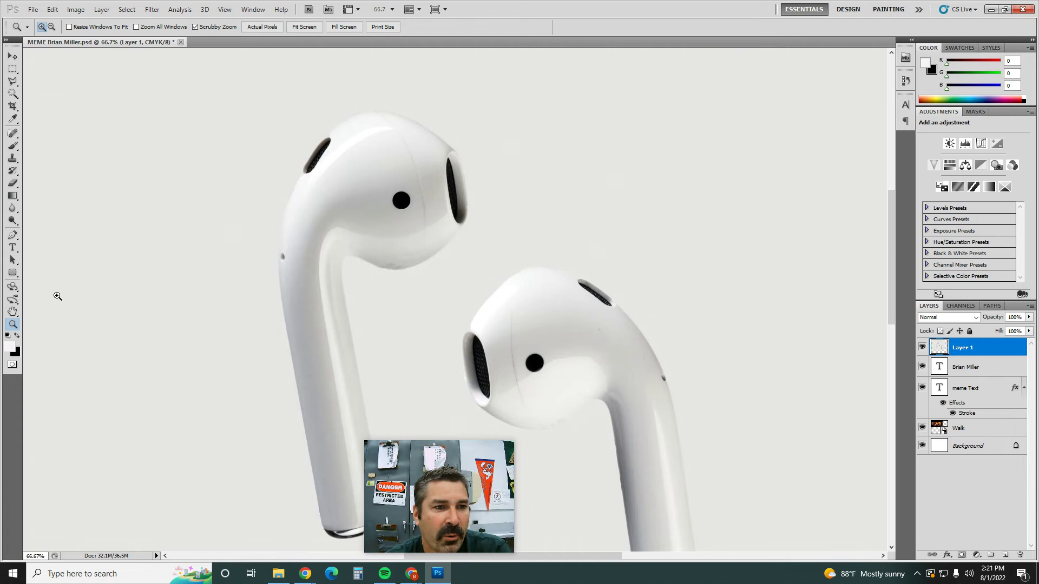
Scale the pasted AirPods image down to about half size, keeping its upper-right corner in place.
{"action": "left_click", "coordinate": [12, 314]}
{"action": "double_click", "coordinate": [13, 314]}
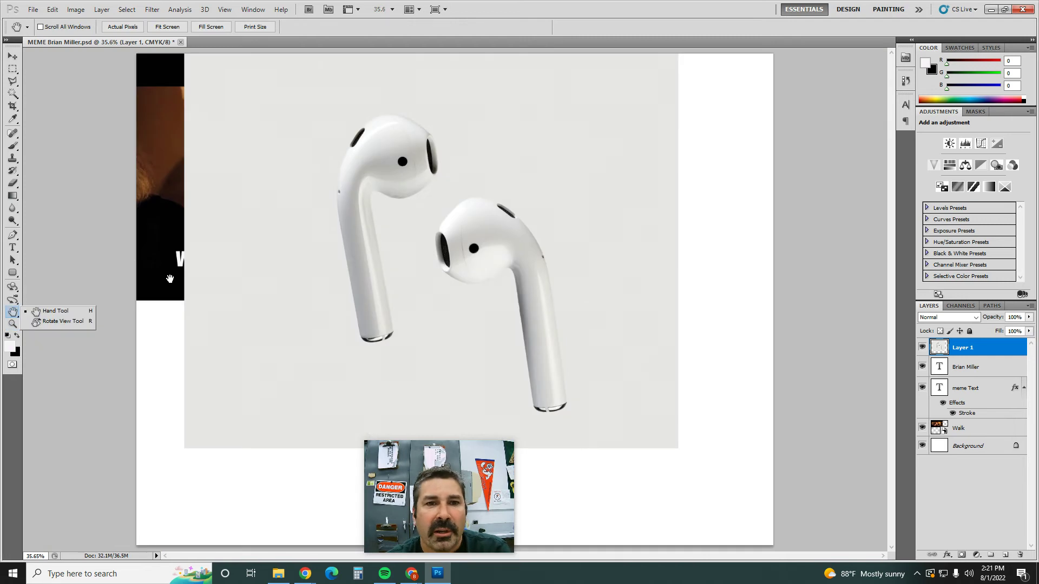
{"action": "key", "text": "ctrl+t"}
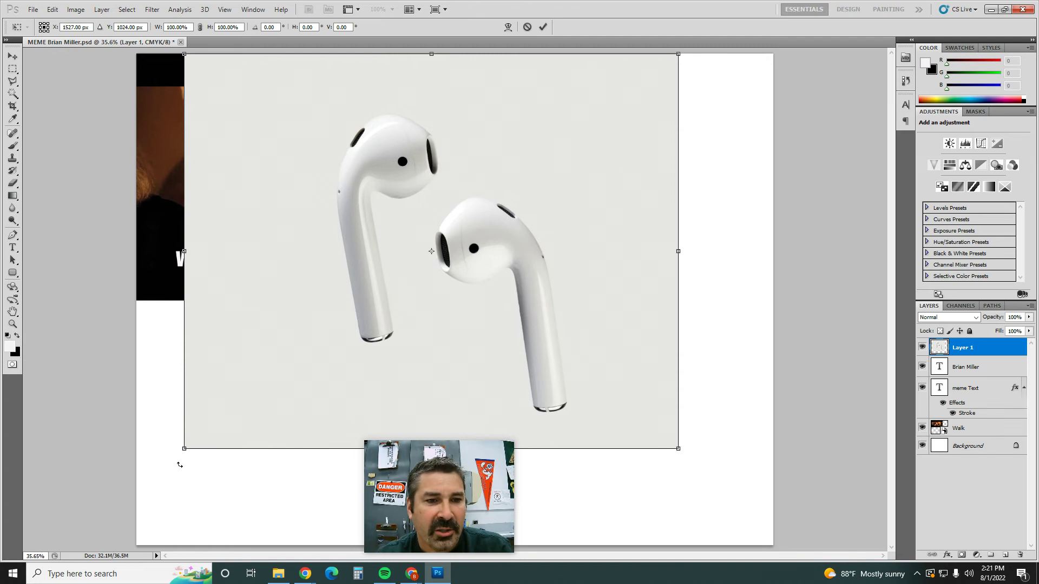
{"action": "left_click_drag", "start_coordinate": [184, 448], "coordinate": [407, 231]}
{"action": "key", "text": "Return"}
{"action": "key", "text": "h"}
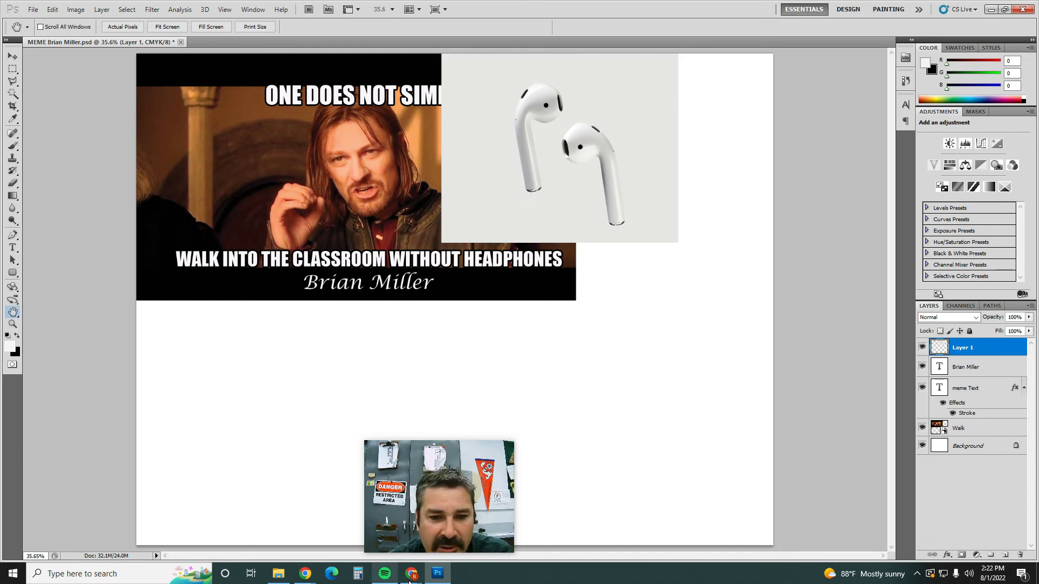
Review the extra-credit requirements in the MEME Photoshop slideshow in Chrome and return to Photoshop.
{"action": "mouse_move", "coordinate": [409, 580]}
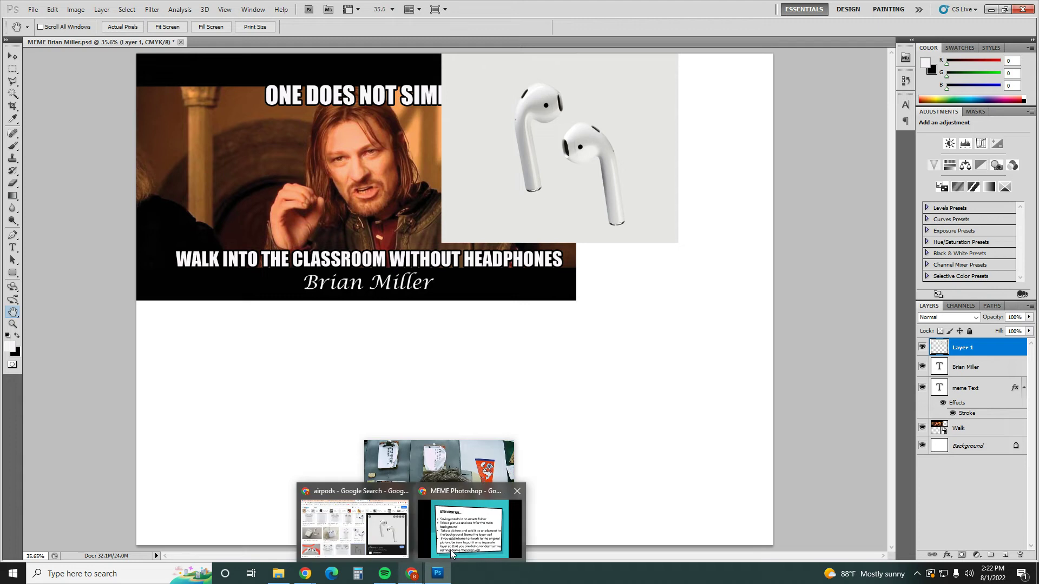
{"action": "left_click", "coordinate": [482, 479]}
{"action": "left_click_drag", "start_coordinate": [459, 459], "coordinate": [803, 92]}
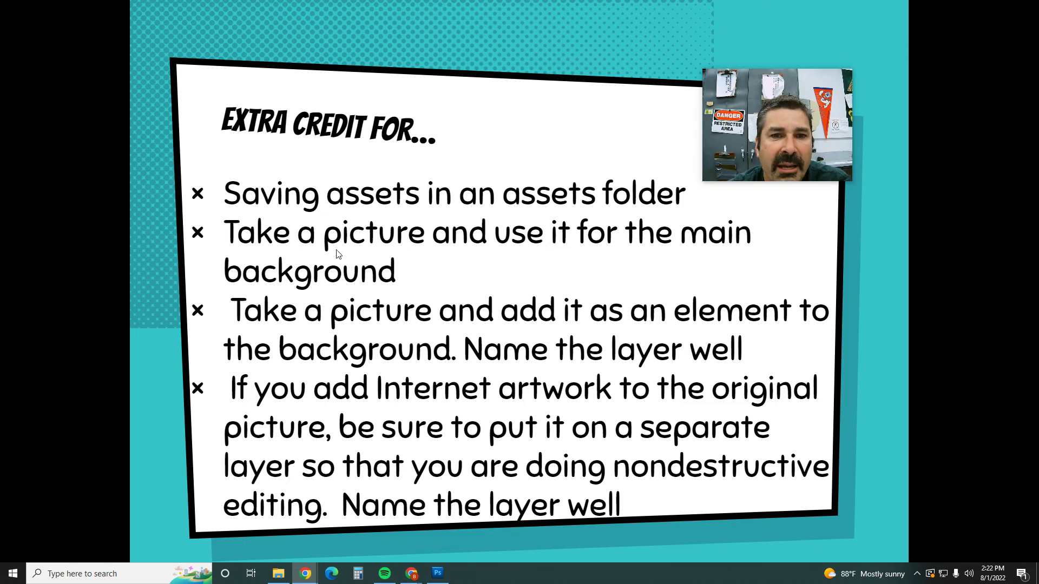
{"action": "left_click", "coordinate": [438, 573]}
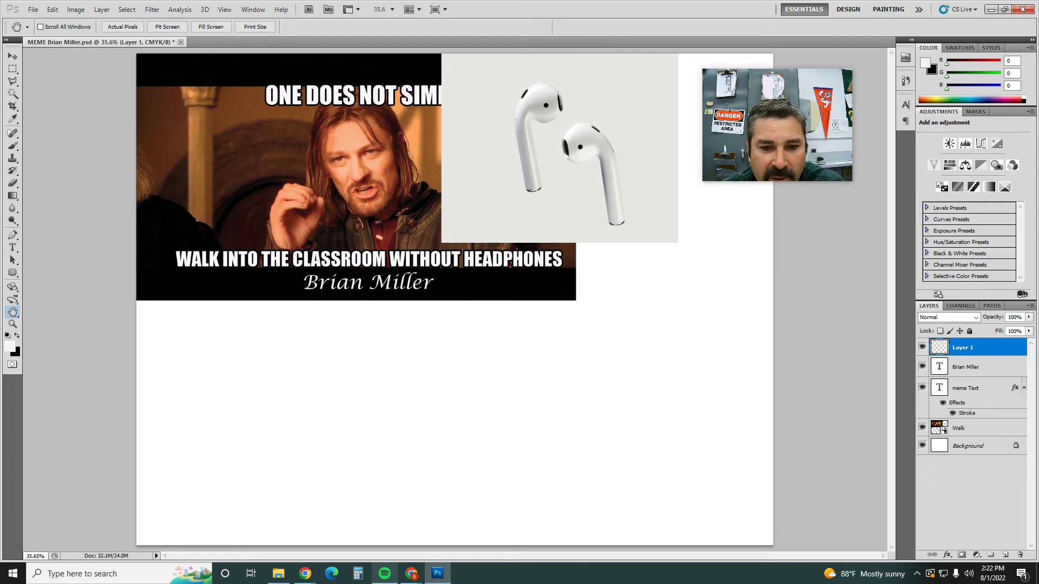
{"action": "left_click", "coordinate": [412, 579]}
{"action": "left_click", "coordinate": [470, 549]}
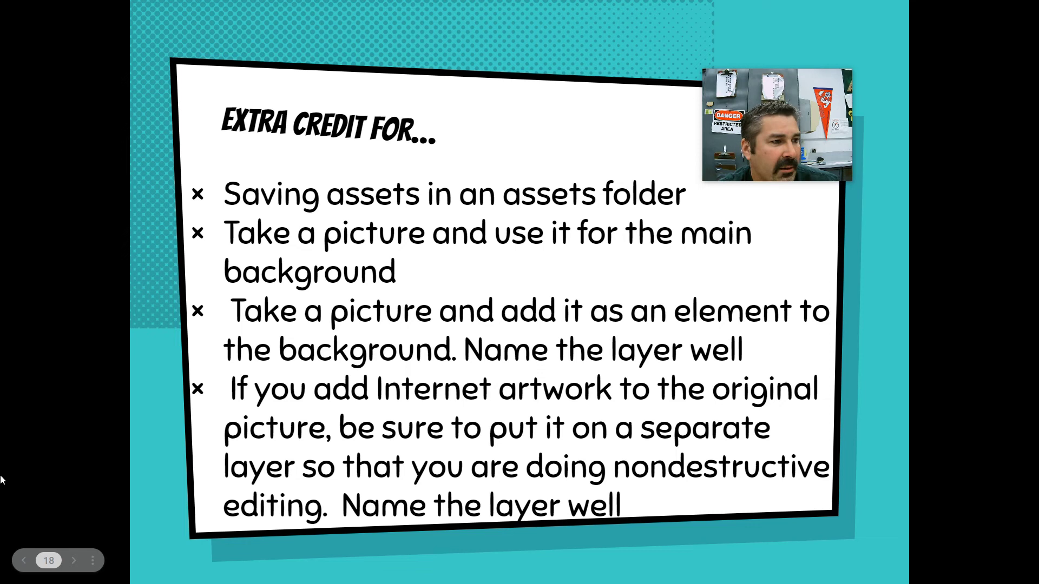
{"action": "key", "text": "alt+Tab"}
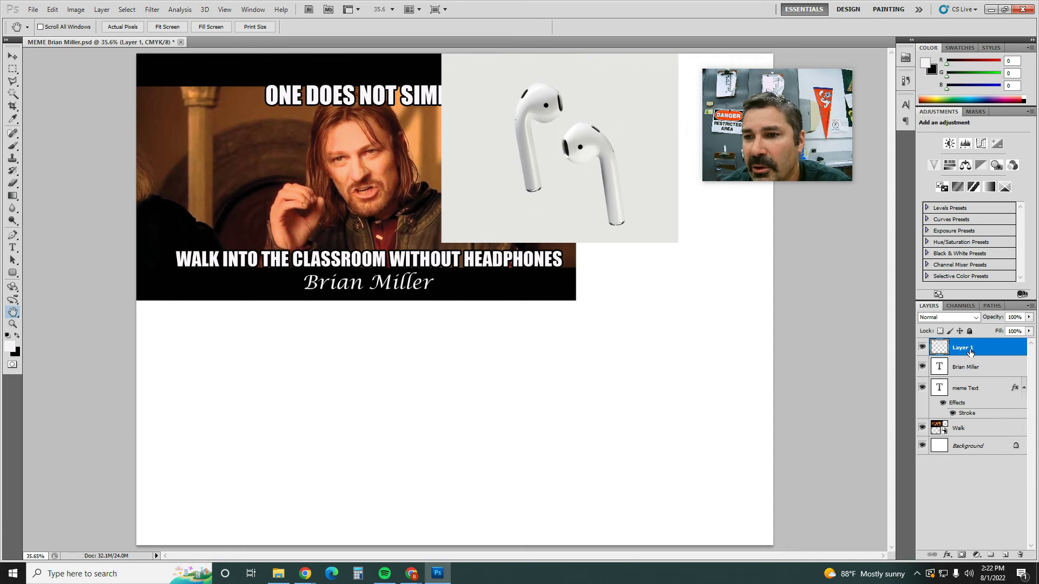
Rename the AirPods image layer to AirPod and toggle its visibility to check it is separate from the background.
{"action": "left_click", "coordinate": [922, 347]}
{"action": "left_click", "coordinate": [923, 347]}
{"action": "double_click", "coordinate": [964, 348]}
{"action": "left_click_drag", "start_coordinate": [974, 347], "coordinate": [946, 348]}
{"action": "type", "text": "AirPod"}
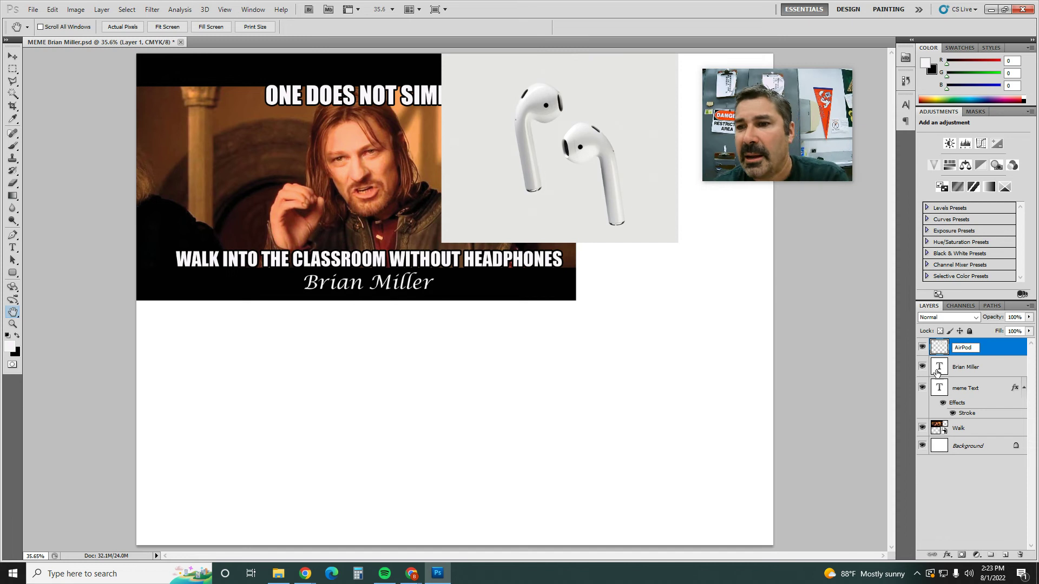
{"action": "key", "text": "Return"}
{"action": "left_click", "coordinate": [922, 346]}
{"action": "left_click", "coordinate": [922, 347]}
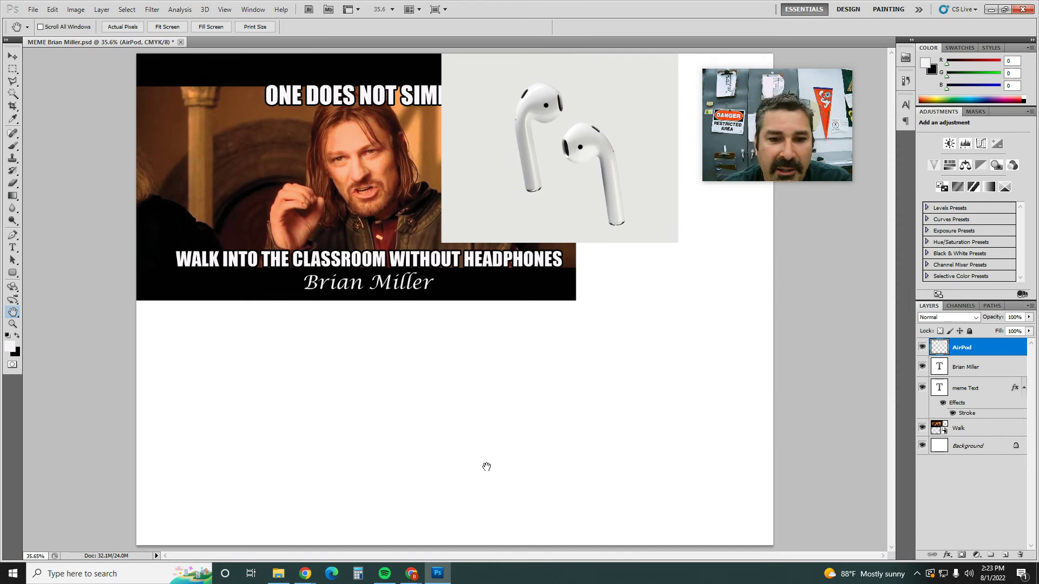
Recheck the layer-naming requirement on the extra-credit slide, exit the slideshow and return to Photoshop.
{"action": "mouse_move", "coordinate": [411, 573]}
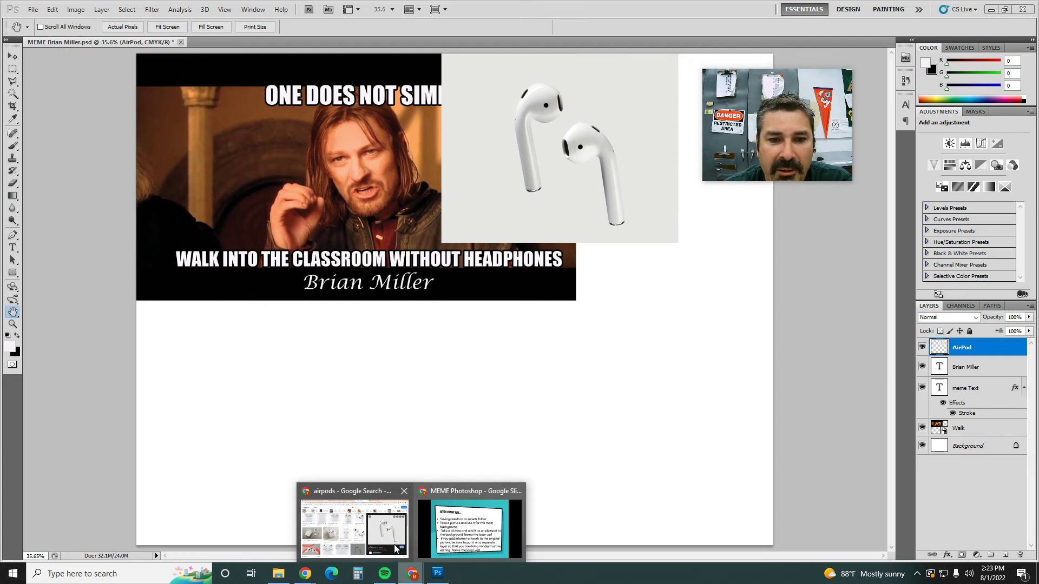
{"action": "left_click", "coordinate": [469, 525]}
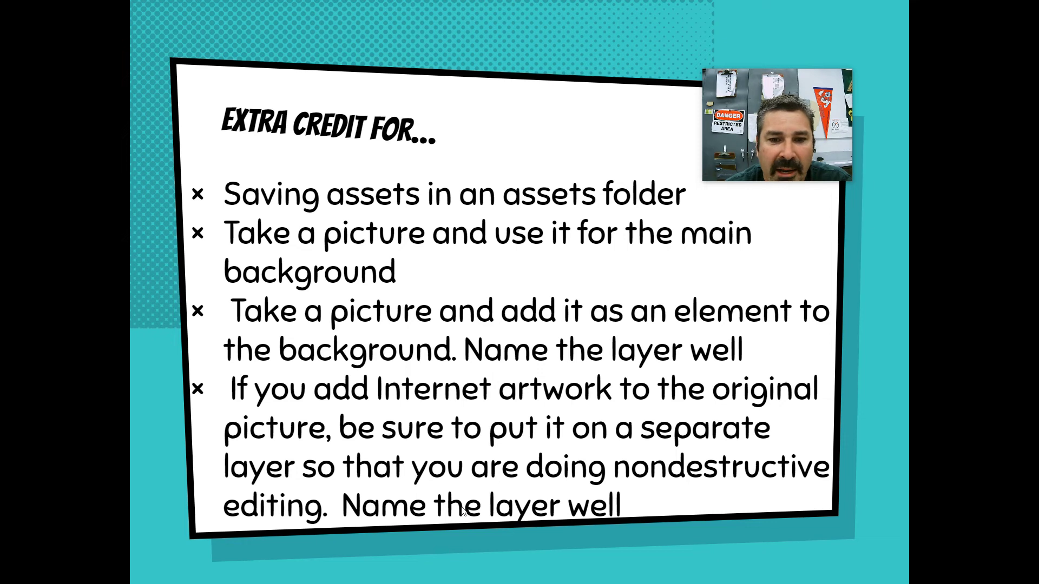
{"action": "key", "text": "Escape"}
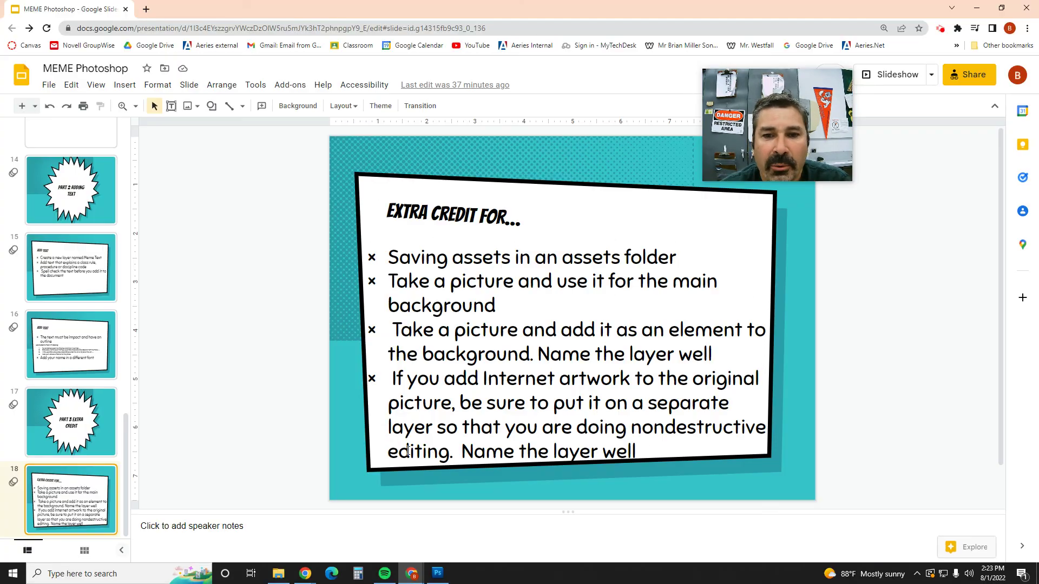
{"action": "left_click", "coordinate": [438, 579]}
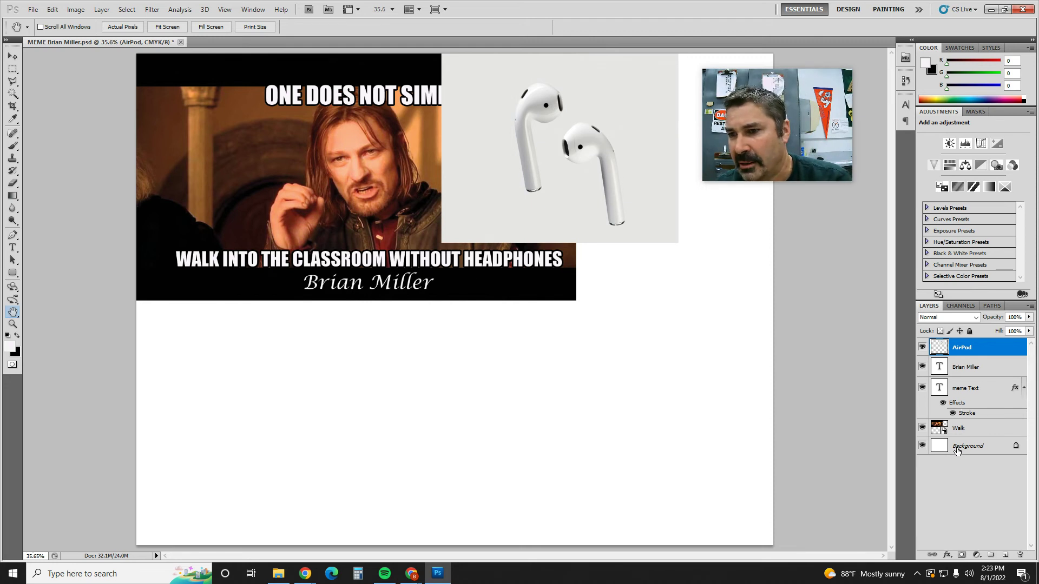
Hide the AirPod layer, paste another AirPods image above the Walk layer, delete that copy and show the AirPod layer again.
{"action": "left_click", "coordinate": [927, 431]}
{"action": "left_click", "coordinate": [927, 431]}
{"action": "left_click", "coordinate": [975, 435]}
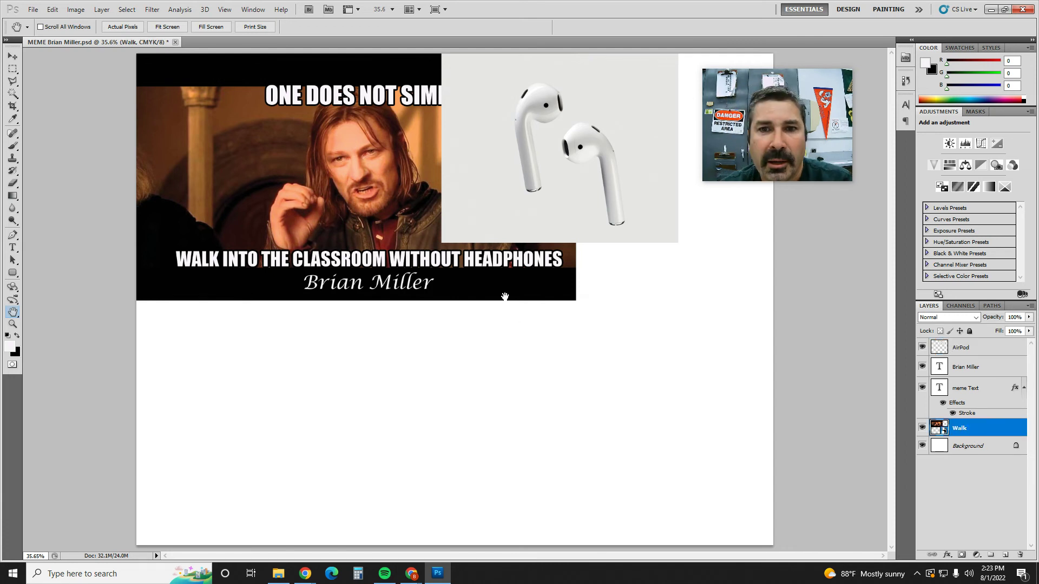
{"action": "left_click", "coordinate": [923, 347]}
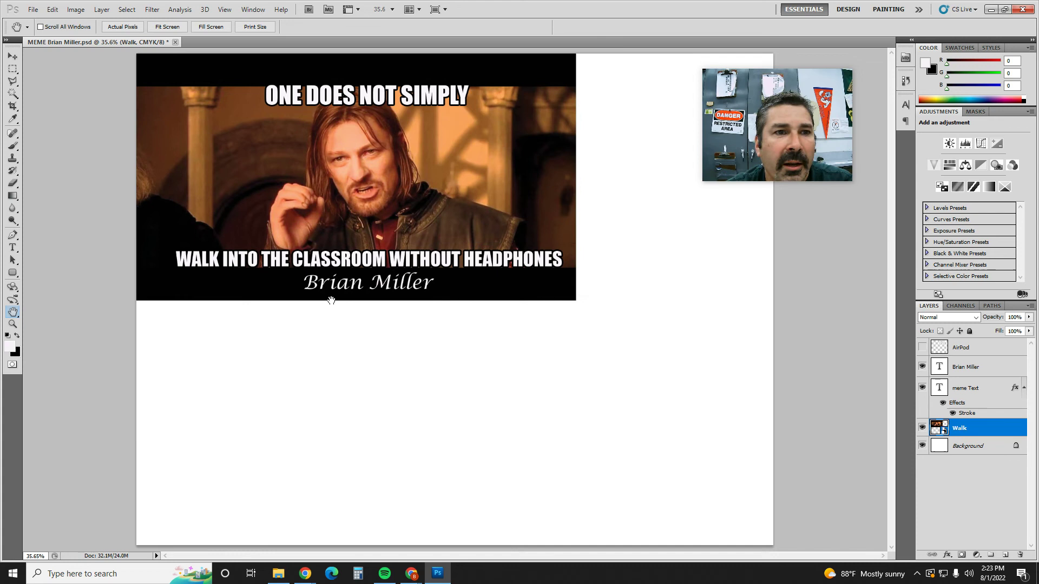
{"action": "left_click", "coordinate": [52, 10]}
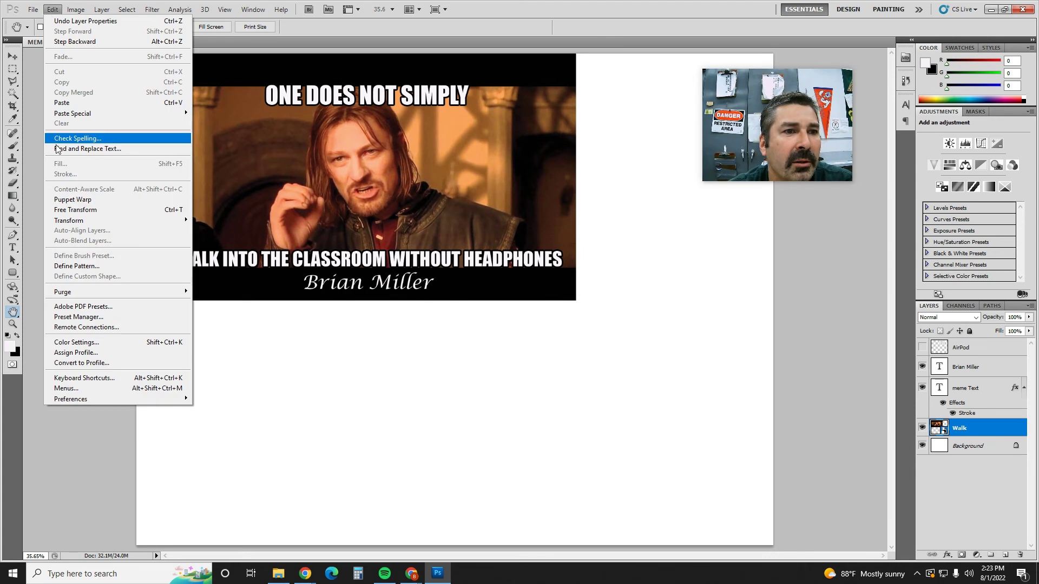
{"action": "left_click", "coordinate": [89, 103]}
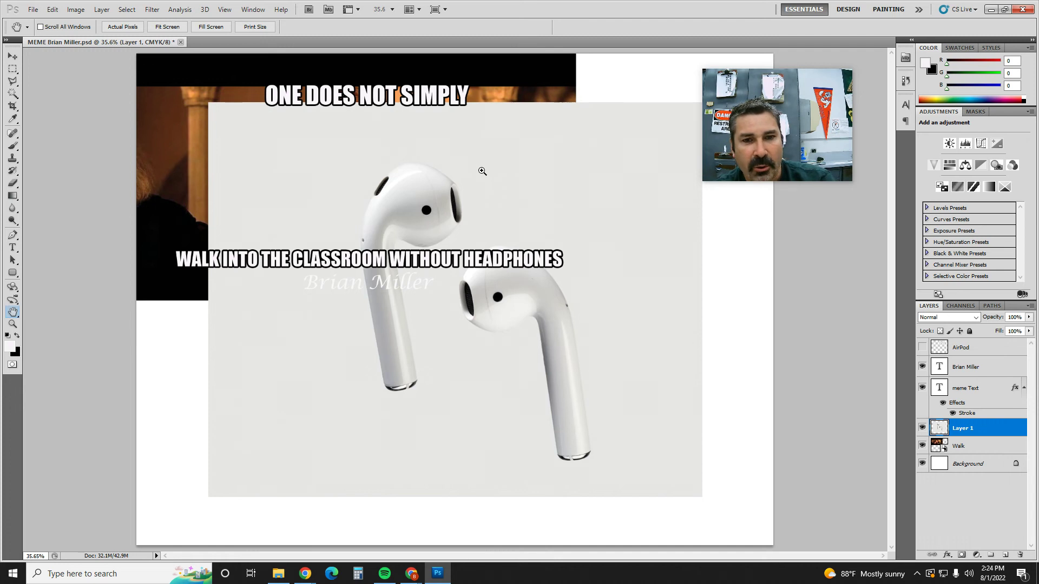
{"action": "key", "text": "Delete"}
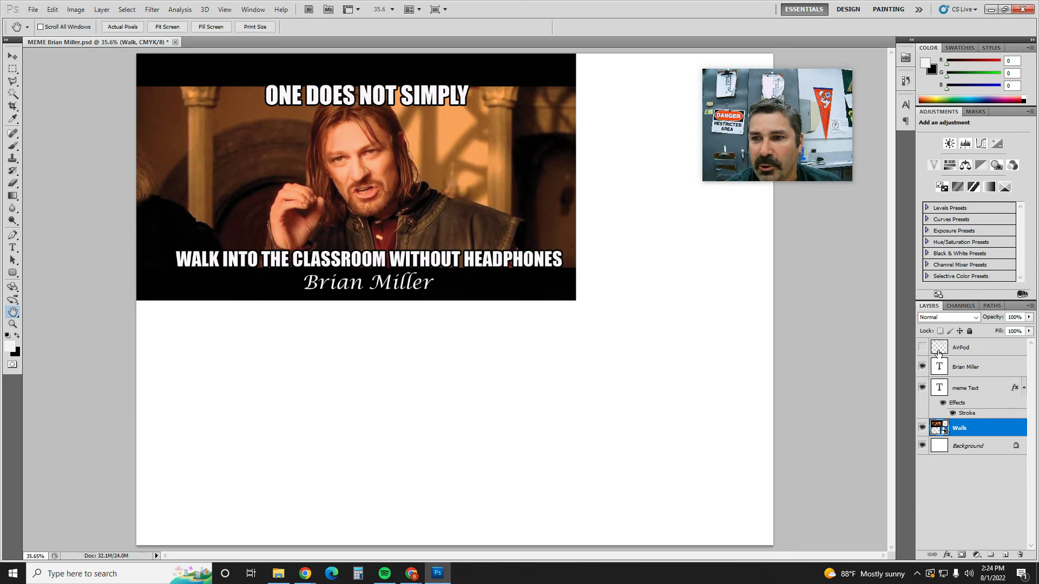
{"action": "left_click", "coordinate": [921, 349]}
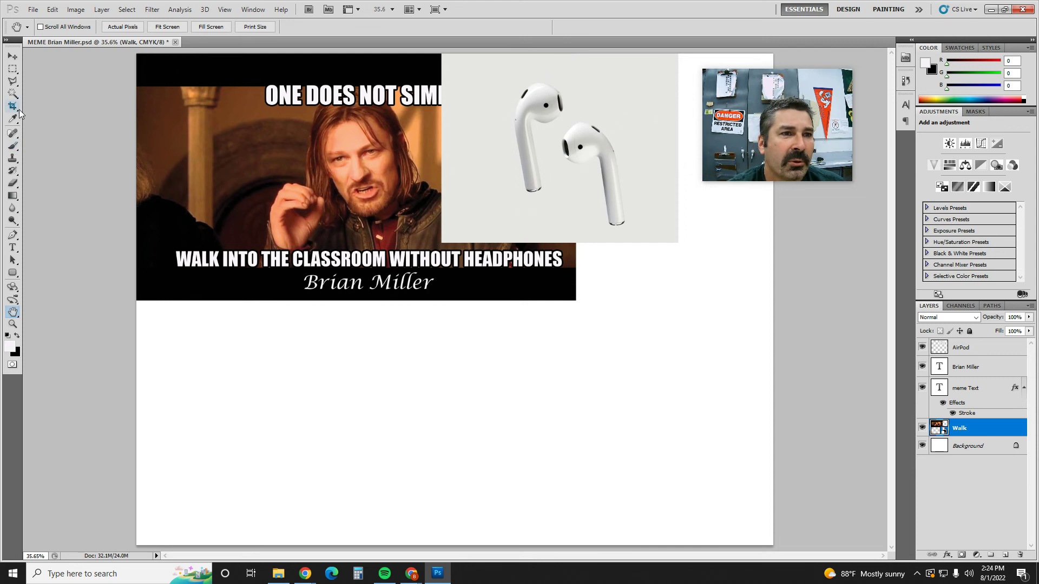
Try erasing part of the gray background near the AirPods image's lower-right corner on the AirPod layer, and undo the erasing.
{"action": "left_click", "coordinate": [13, 183]}
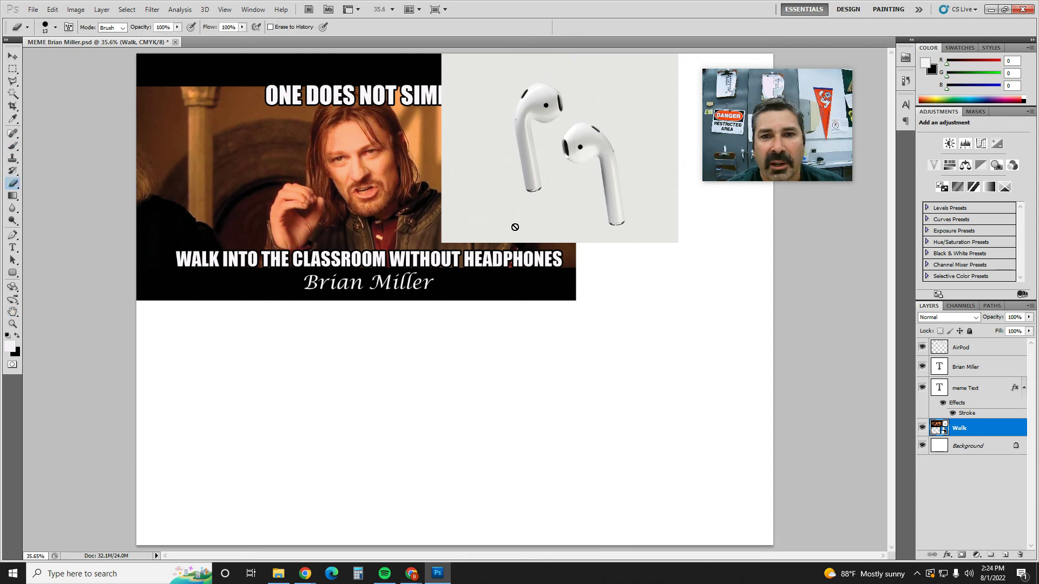
{"action": "left_click", "coordinate": [960, 347]}
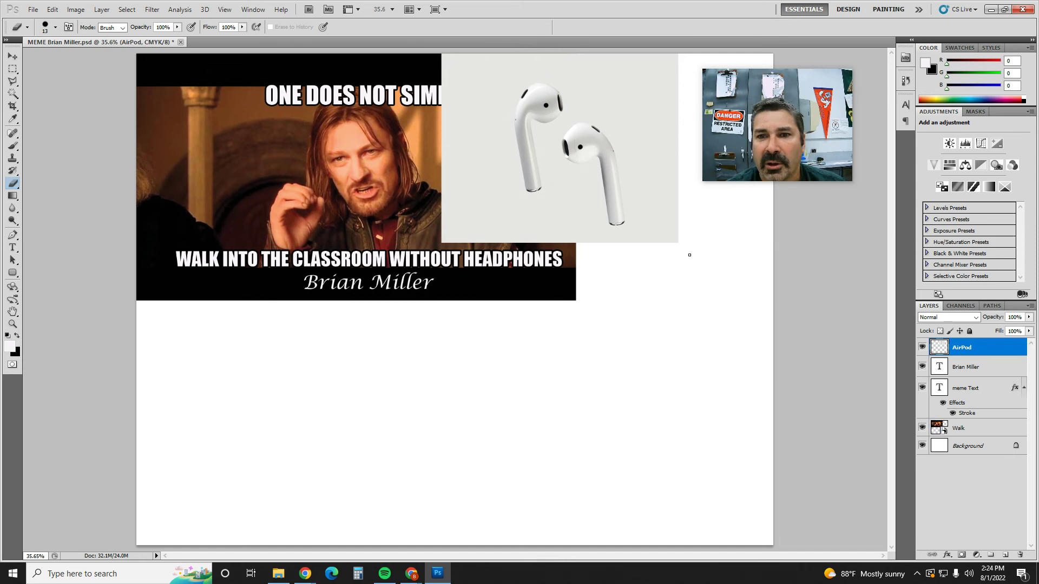
{"action": "left_click_drag", "start_coordinate": [660, 236], "coordinate": [660, 237]}
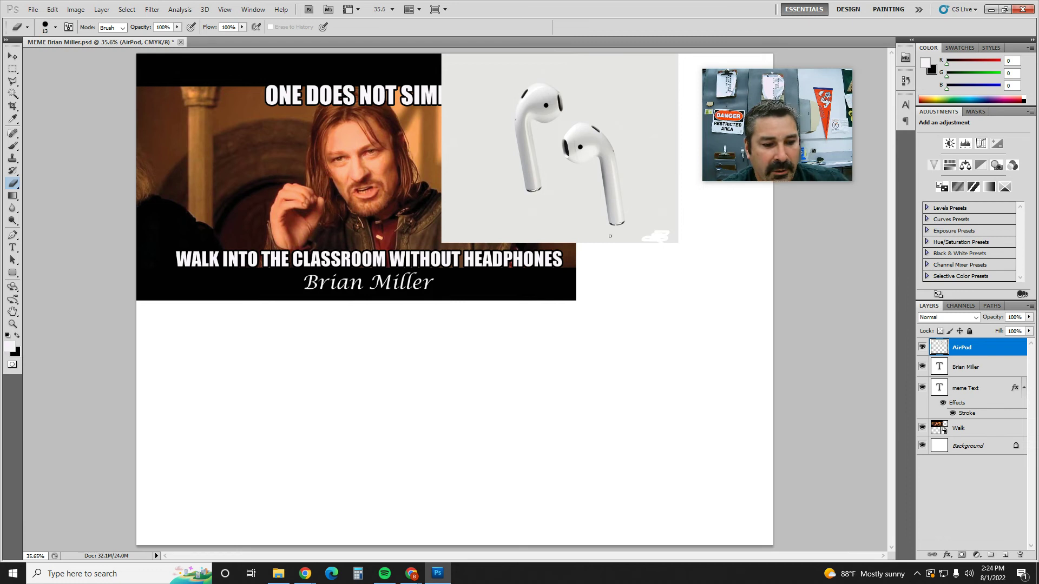
{"action": "key", "text": "ctrl+z"}
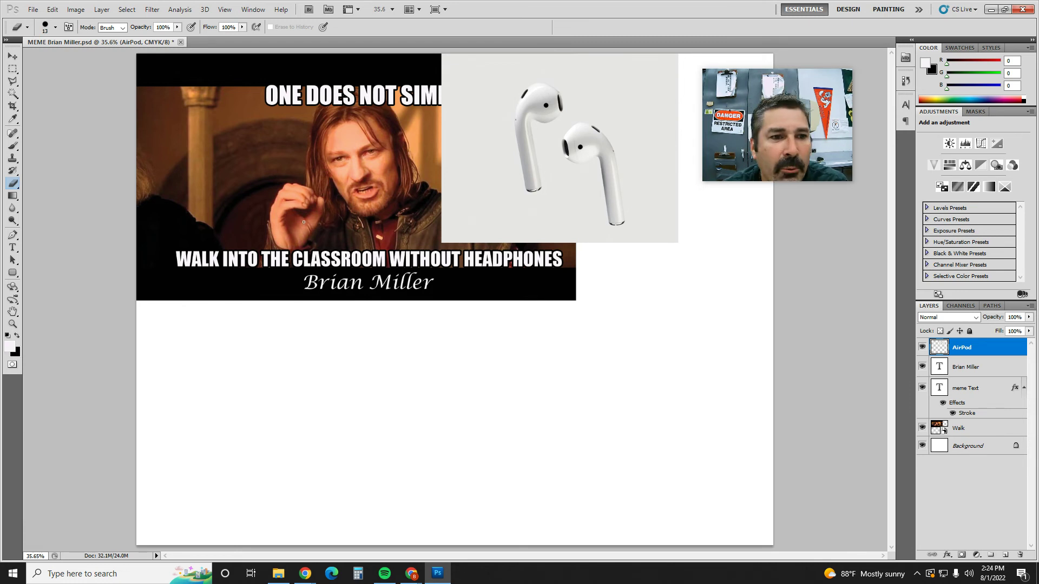
Try selecting the gray background above the AirPods with the Quick Selection tool, and clear the selection.
{"action": "left_click", "coordinate": [13, 324]}
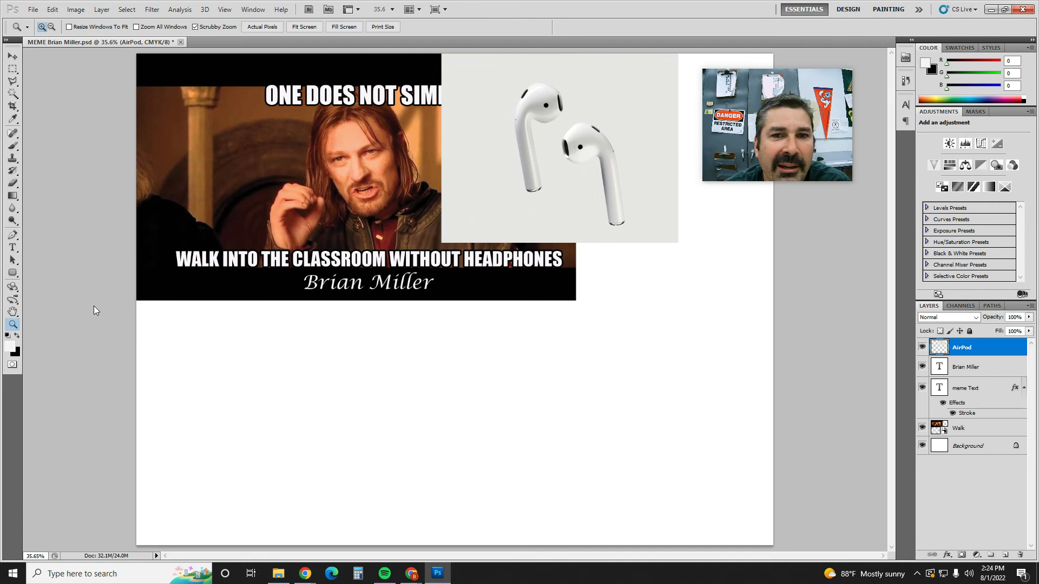
{"action": "left_click", "coordinate": [517, 160]}
{"action": "scroll", "coordinate": [614, 150], "scroll_direction": "up", "scroll_amount": 2}
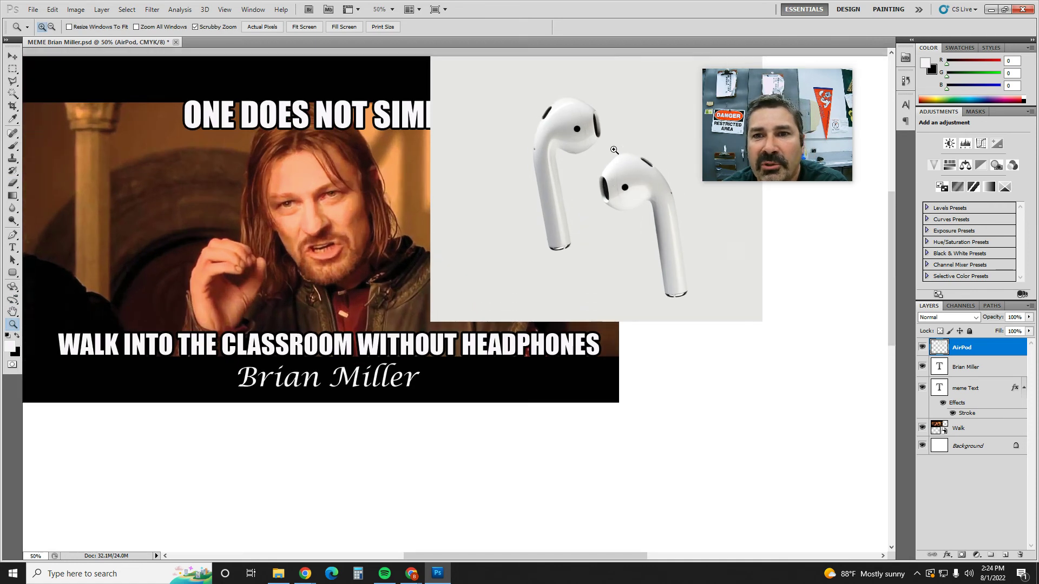
{"action": "scroll", "coordinate": [614, 150], "scroll_direction": "up", "scroll_amount": 2}
{"action": "left_click", "coordinate": [593, 198]}
{"action": "left_click_drag", "start_coordinate": [769, 81], "coordinate": [168, 112]}
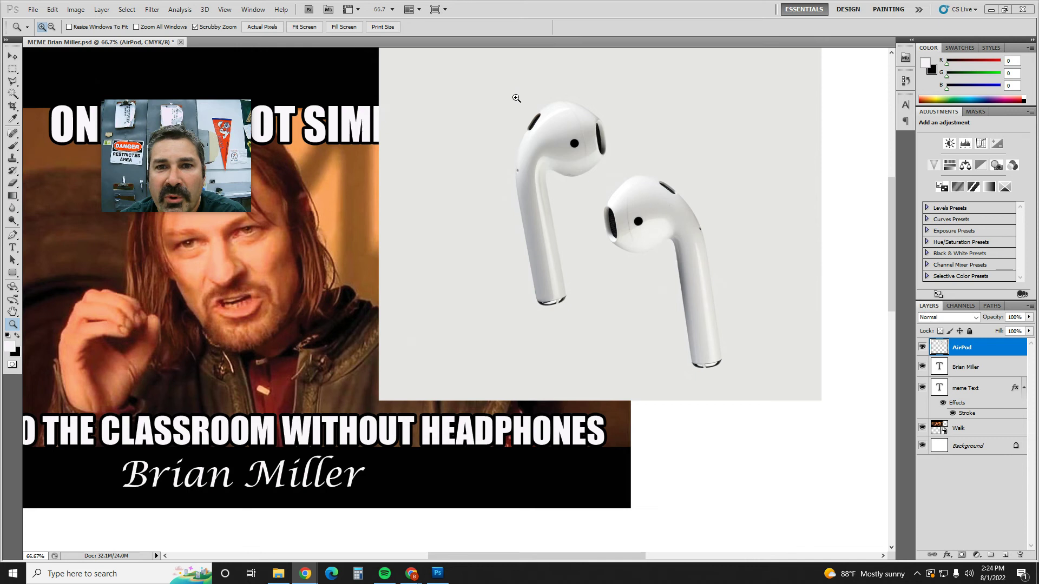
{"action": "left_click", "coordinate": [15, 95]}
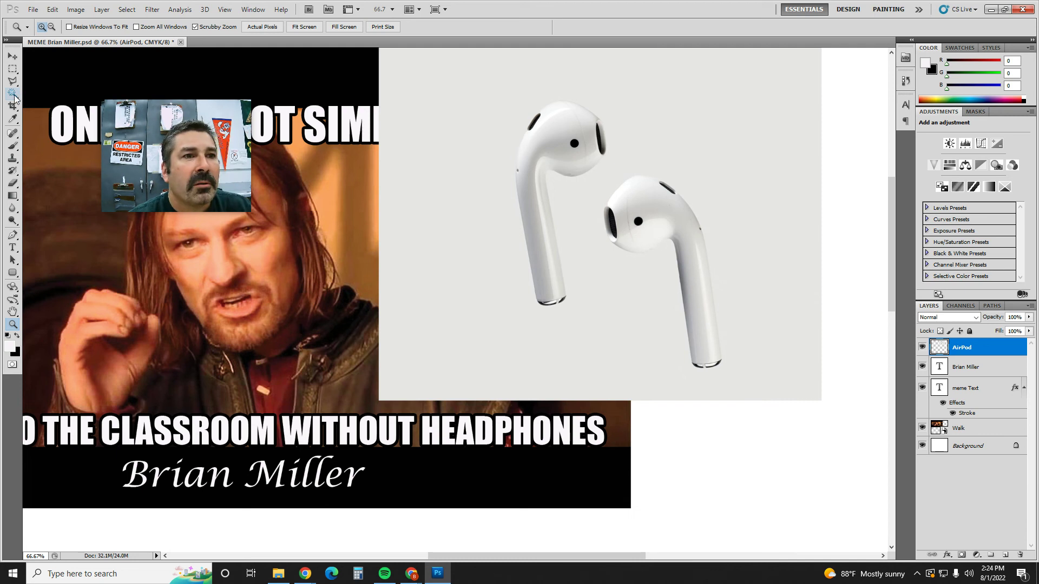
{"action": "left_click", "coordinate": [14, 95]}
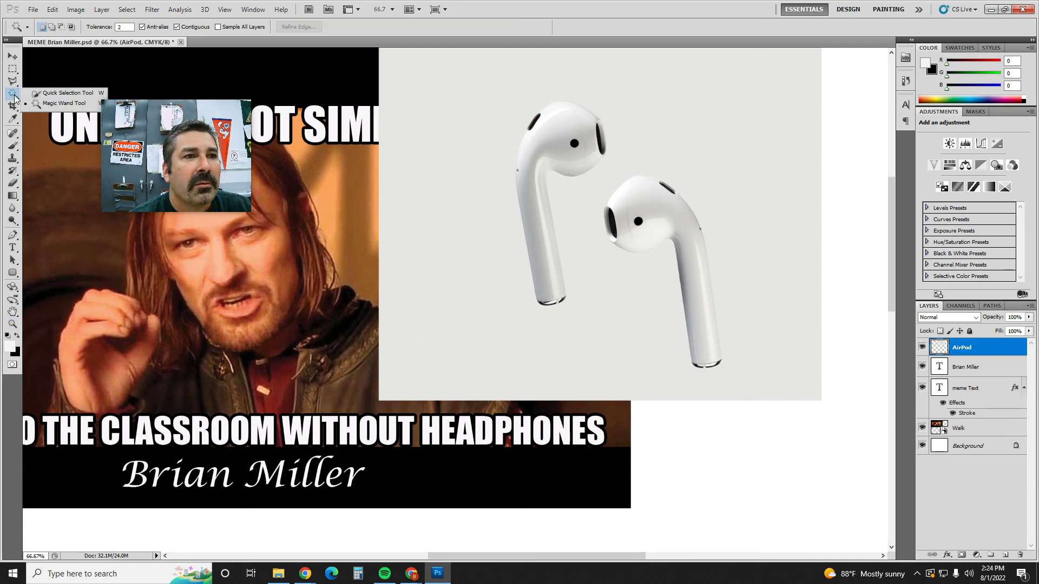
{"action": "left_click", "coordinate": [63, 93]}
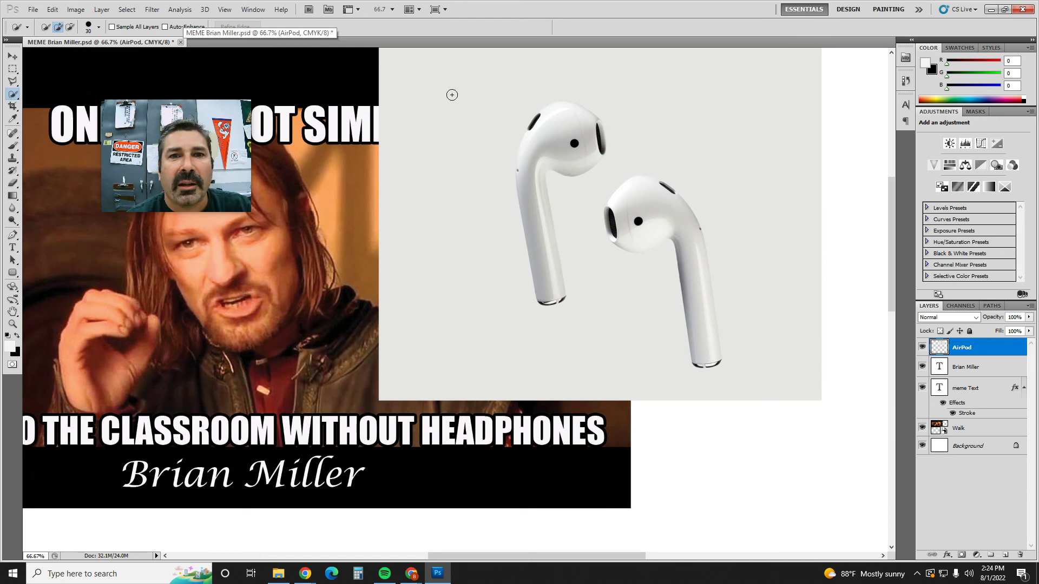
{"action": "mouse_move", "coordinate": [452, 96]}
{"action": "left_mouse_down"}
{"action": "mouse_move", "coordinate": [555, 85]}
{"action": "mouse_move", "coordinate": [662, 98]}
{"action": "left_mouse_up"}
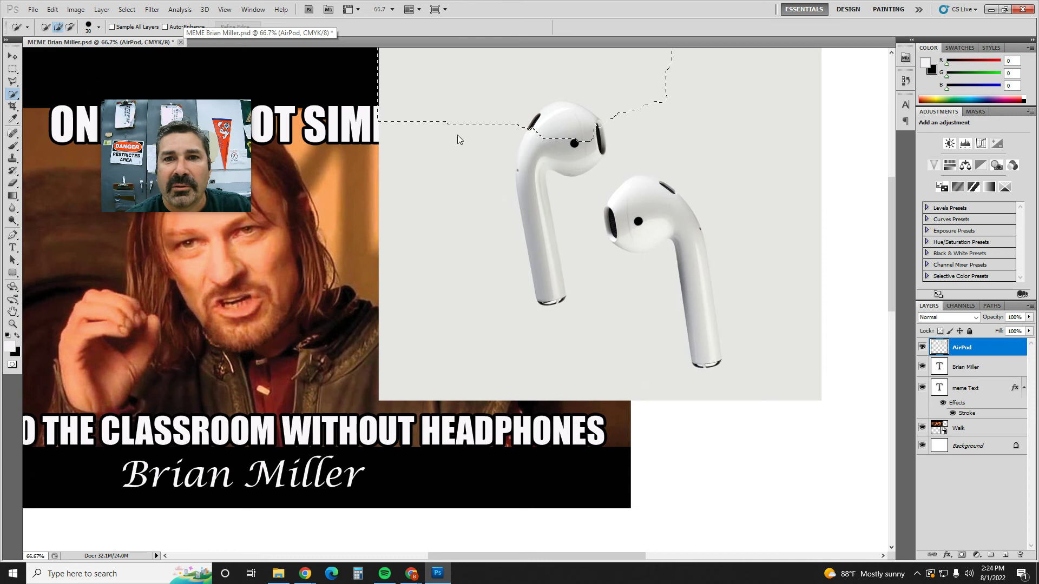
{"action": "left_click", "coordinate": [127, 12]}
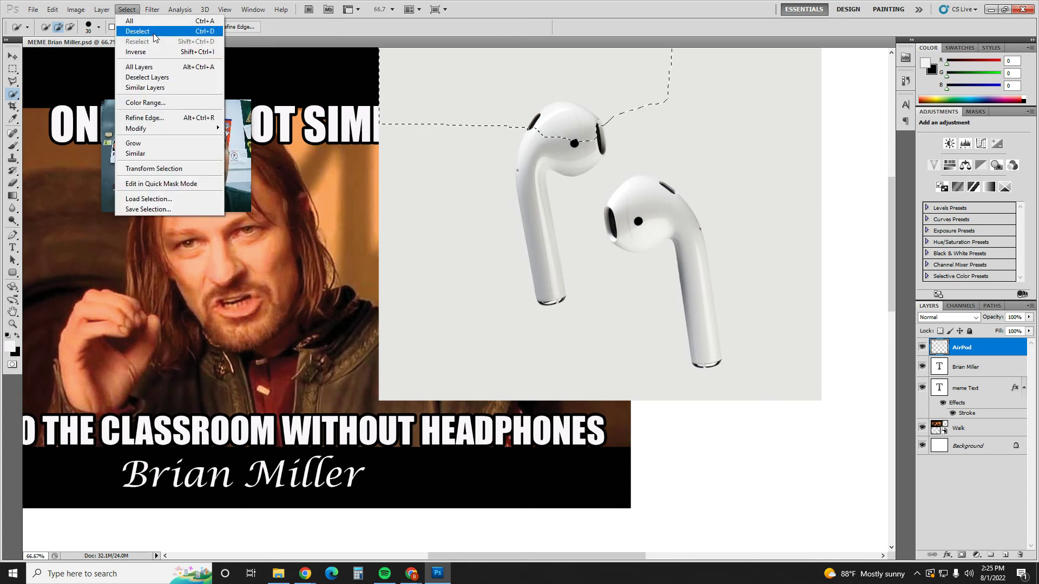
{"action": "left_click", "coordinate": [139, 31]}
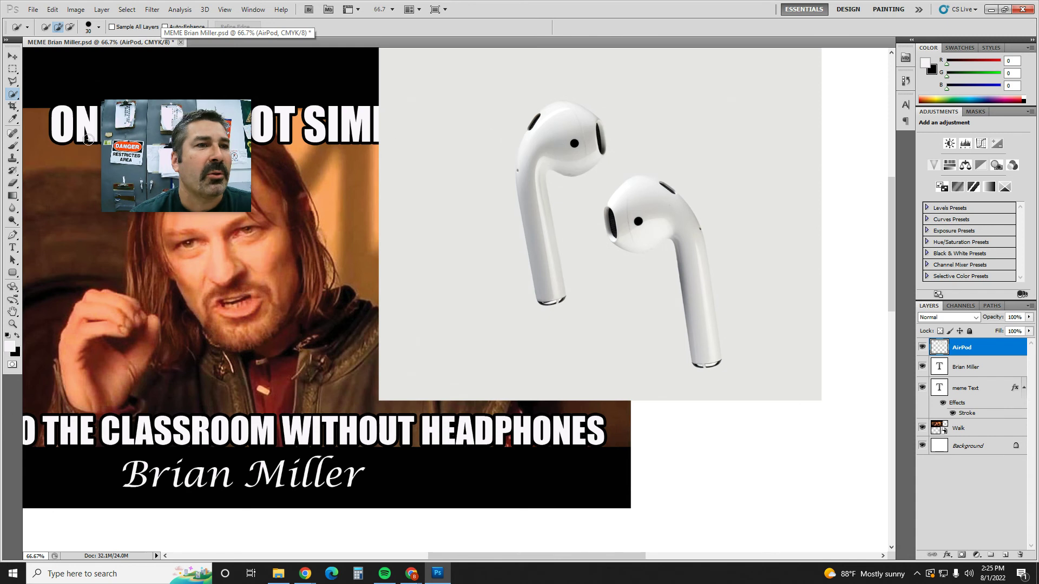
Select the gray background around both AirPods with the Magic Wand at tolerance 2.
{"action": "left_click", "coordinate": [15, 96]}
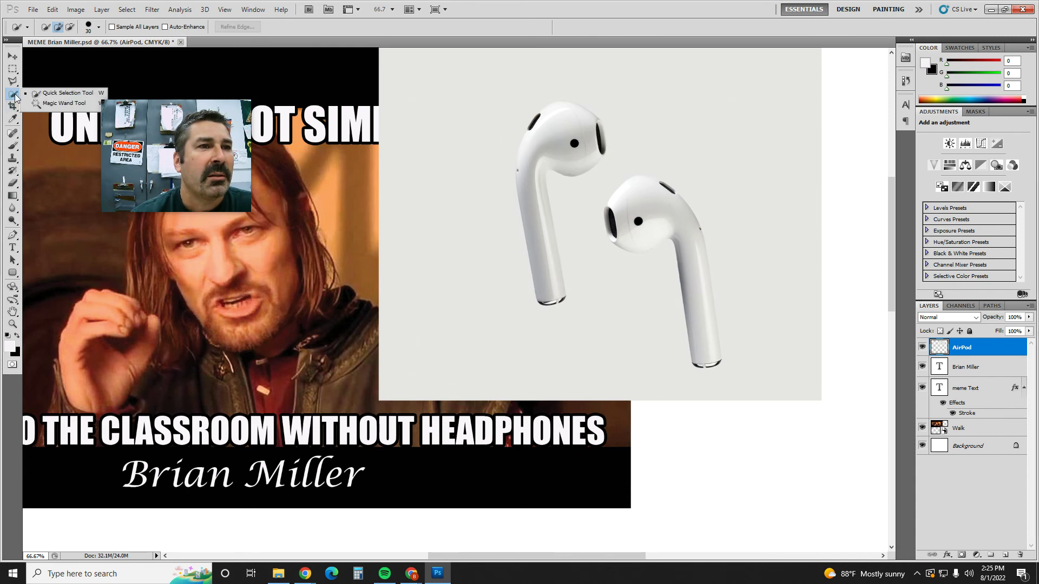
{"action": "left_click", "coordinate": [63, 102]}
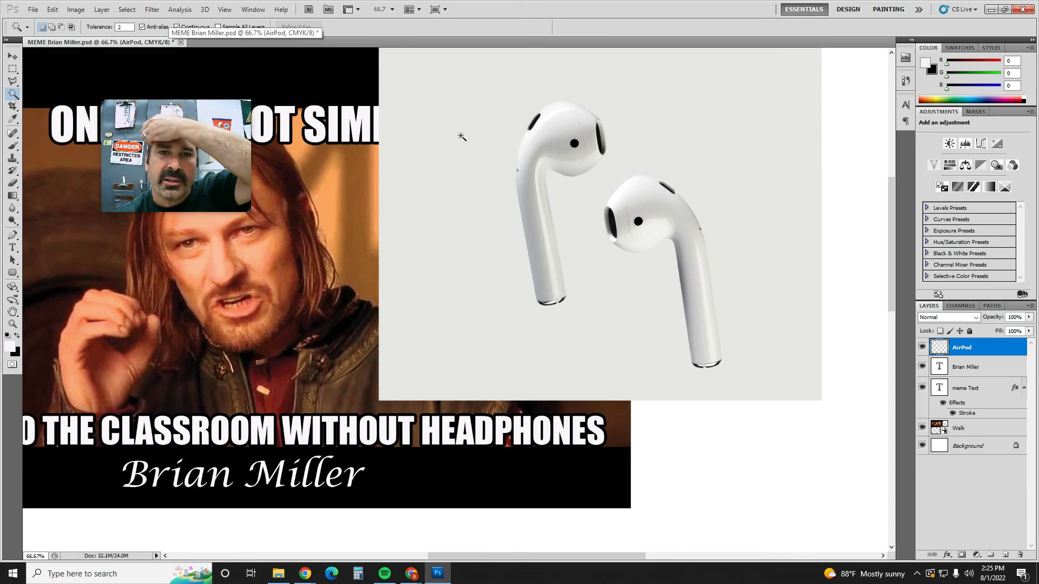
{"action": "left_click", "coordinate": [465, 92]}
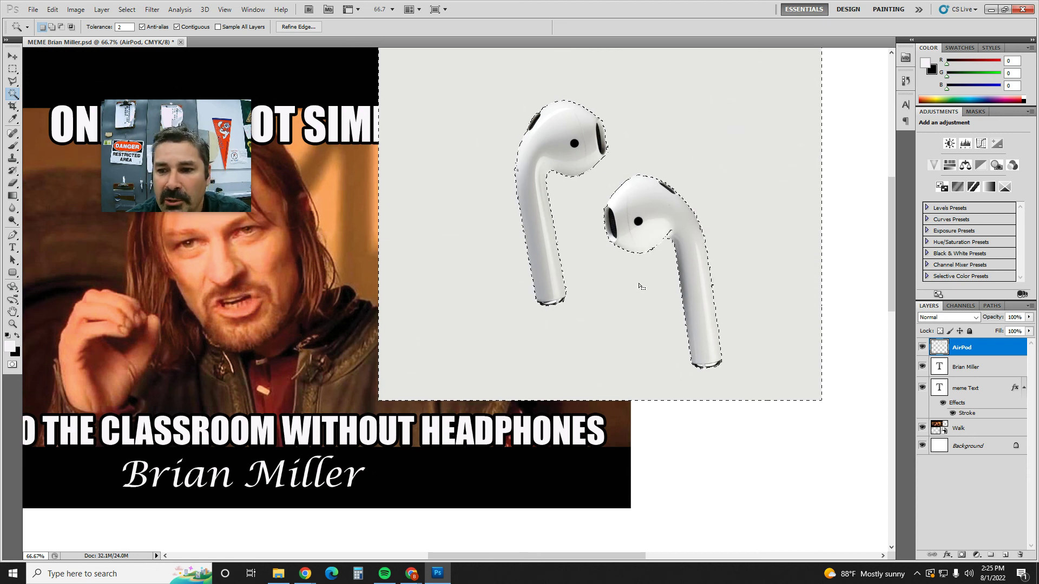
Try masking the AirPod layer straight from the background selection, and undo the layer mask.
{"action": "left_click", "coordinate": [962, 556]}
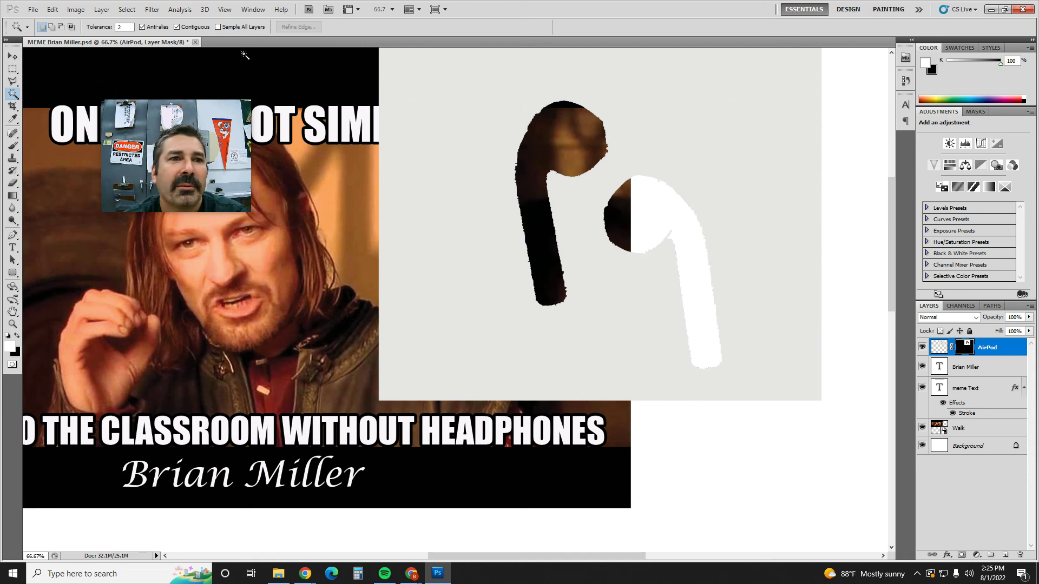
{"action": "left_click", "coordinate": [68, 12]}
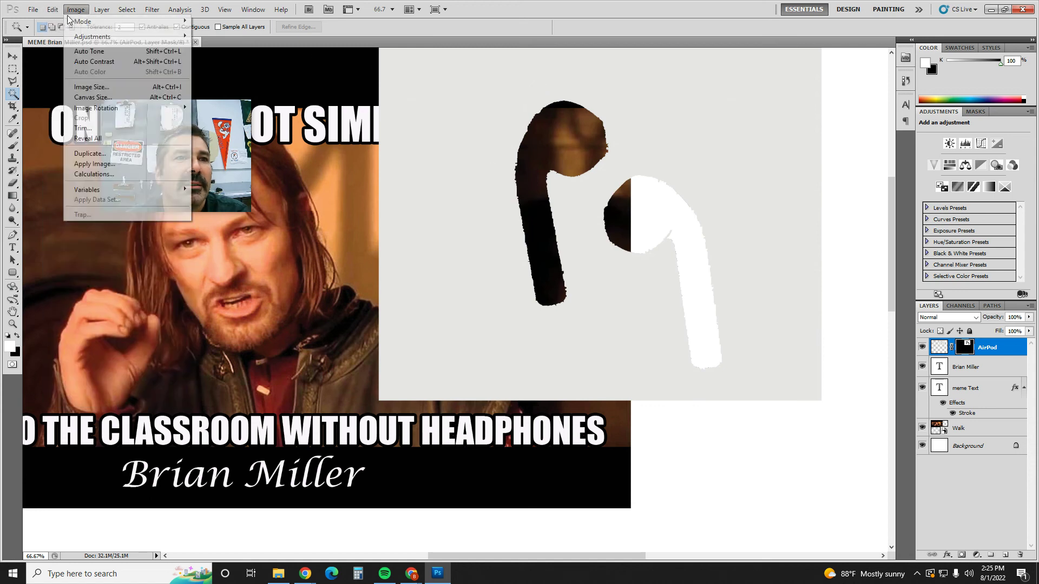
{"action": "left_click", "coordinate": [62, 22]}
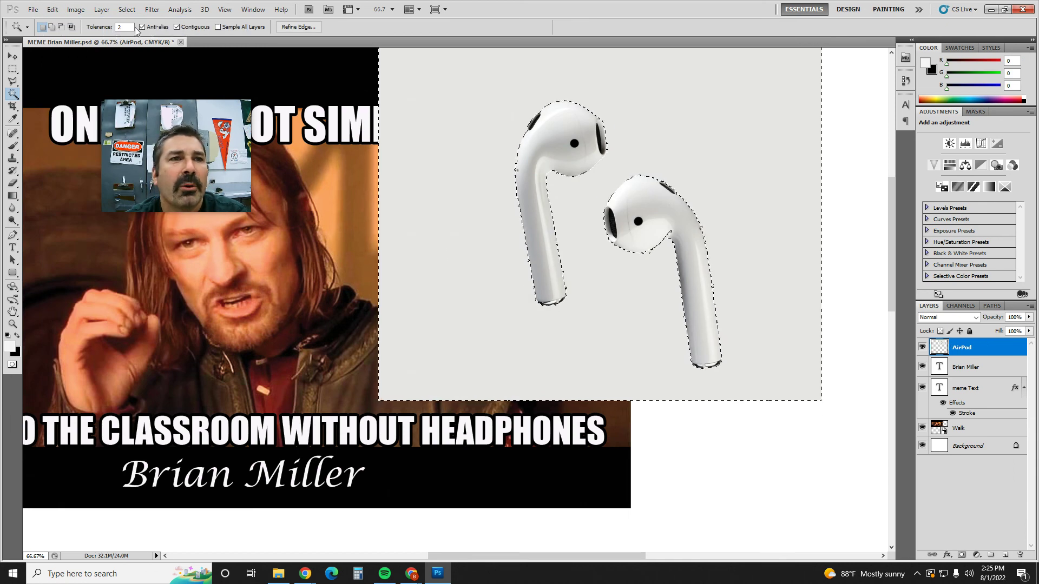
Invert the selection to the AirPods and add it as a layer mask on the AirPod layer.
{"action": "left_click", "coordinate": [127, 9]}
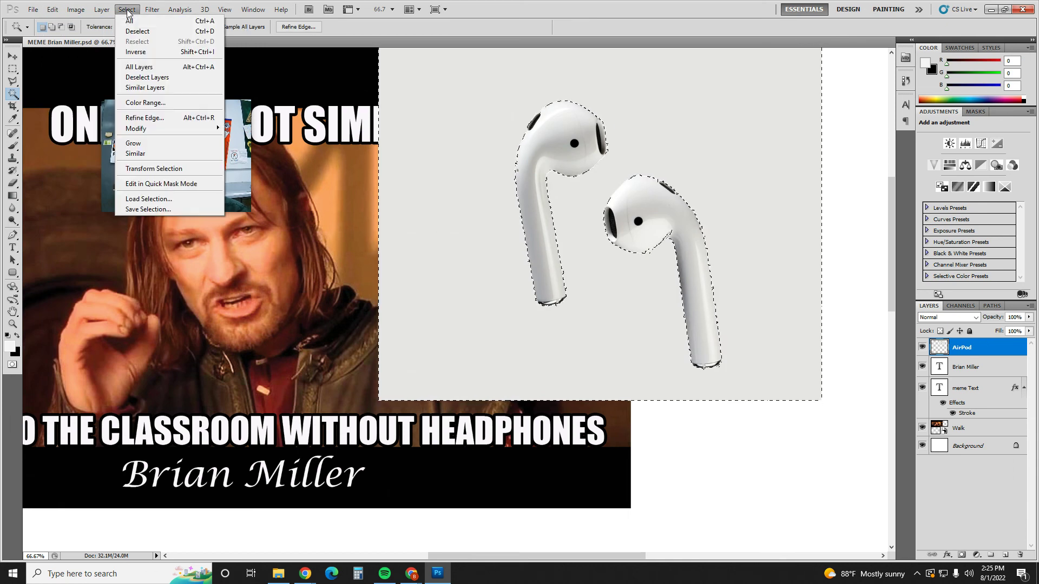
{"action": "left_click", "coordinate": [159, 53]}
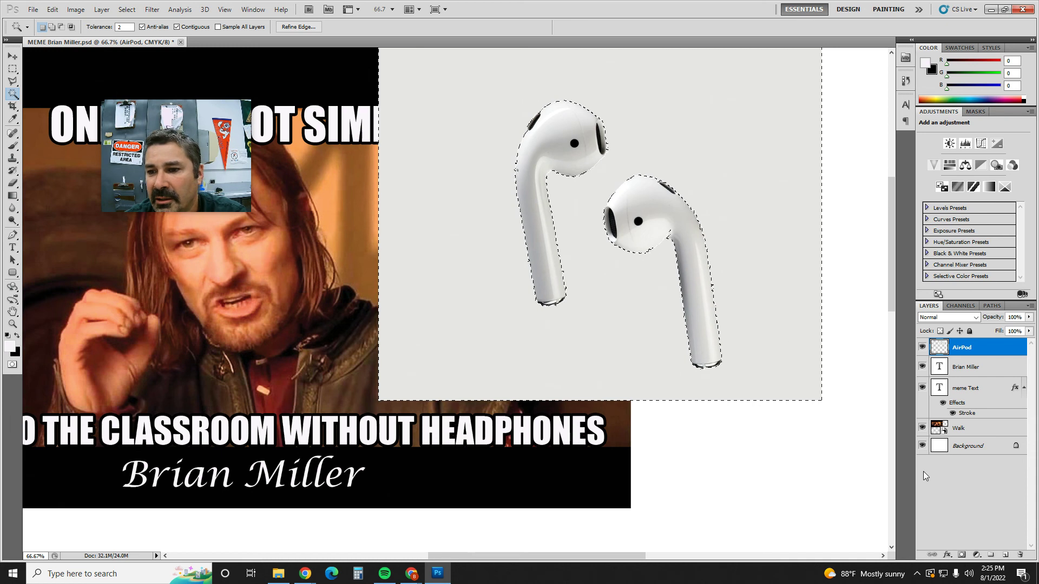
{"action": "left_click", "coordinate": [961, 555]}
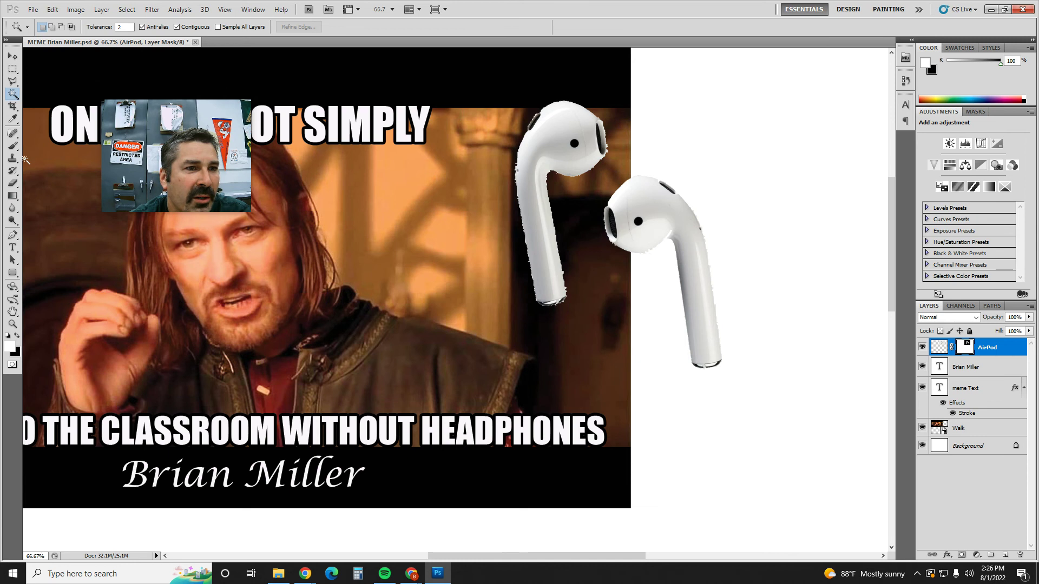
Set the brush size to 60 px and paint white on the AirPod layer mask to reveal a background patch between the stems.
{"action": "left_click", "coordinate": [13, 145]}
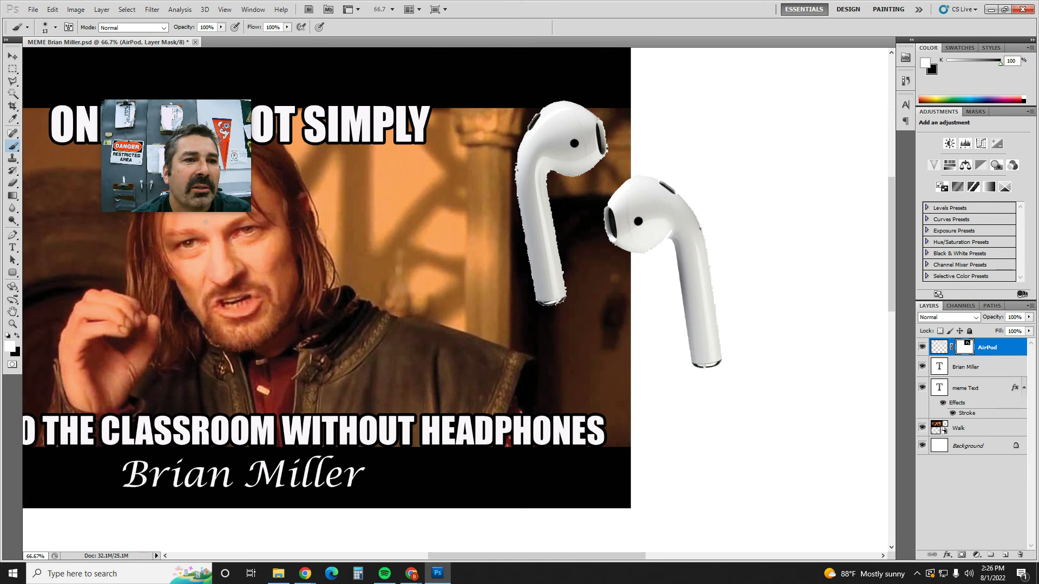
{"action": "left_click", "coordinate": [55, 27]}
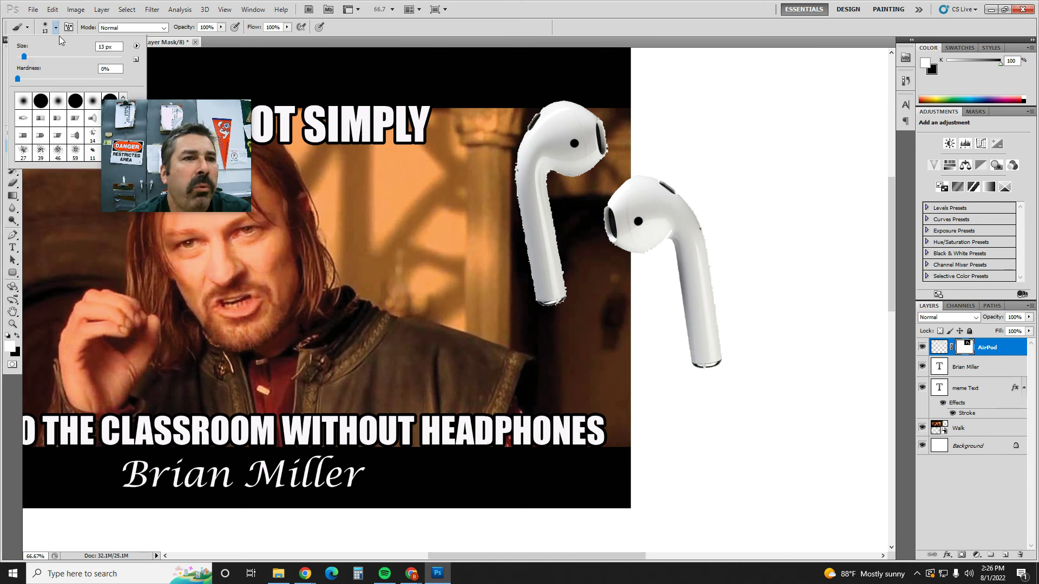
{"action": "left_click", "coordinate": [49, 56]}
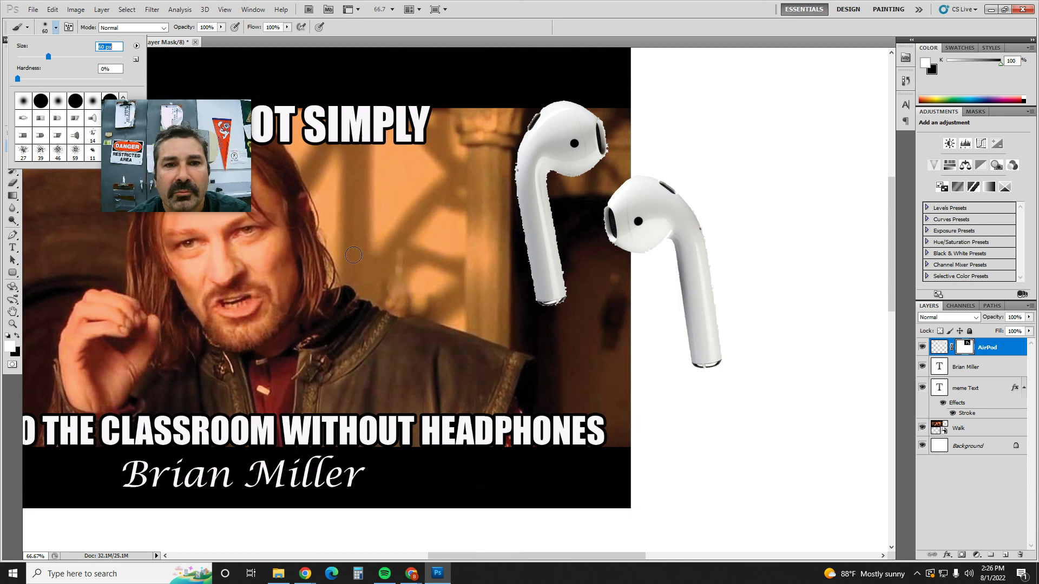
{"action": "left_click_drag", "start_coordinate": [605, 301], "coordinate": [647, 309]}
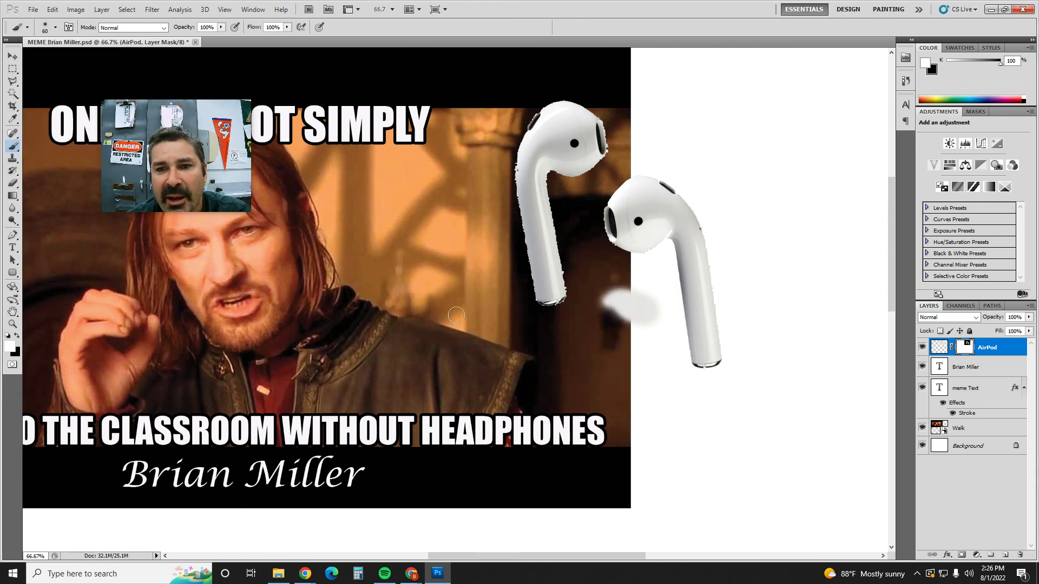
Paint the mask black over the revealed patch and the left AirPod's stem end, and paint the stem end back in white.
{"action": "left_click", "coordinate": [17, 336]}
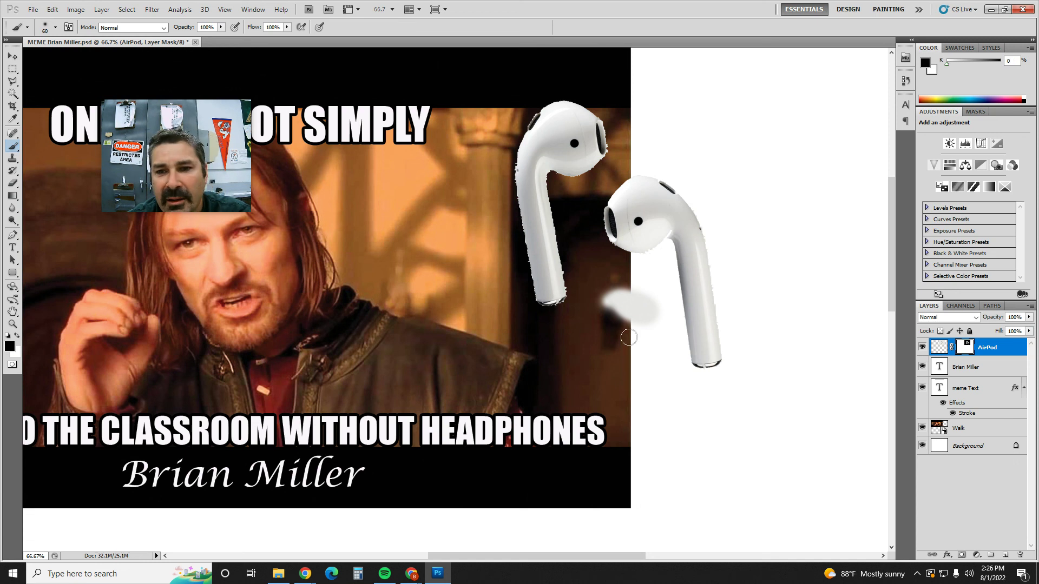
{"action": "mouse_move", "coordinate": [646, 321]}
{"action": "left_mouse_down"}
{"action": "mouse_move", "coordinate": [608, 319]}
{"action": "mouse_move", "coordinate": [652, 311]}
{"action": "mouse_move", "coordinate": [601, 303]}
{"action": "mouse_move", "coordinate": [649, 306]}
{"action": "mouse_move", "coordinate": [632, 297]}
{"action": "mouse_move", "coordinate": [613, 303]}
{"action": "mouse_move", "coordinate": [652, 308]}
{"action": "mouse_move", "coordinate": [616, 309]}
{"action": "mouse_move", "coordinate": [655, 311]}
{"action": "mouse_move", "coordinate": [522, 297]}
{"action": "mouse_move", "coordinate": [590, 296]}
{"action": "mouse_move", "coordinate": [546, 265]}
{"action": "left_mouse_up"}
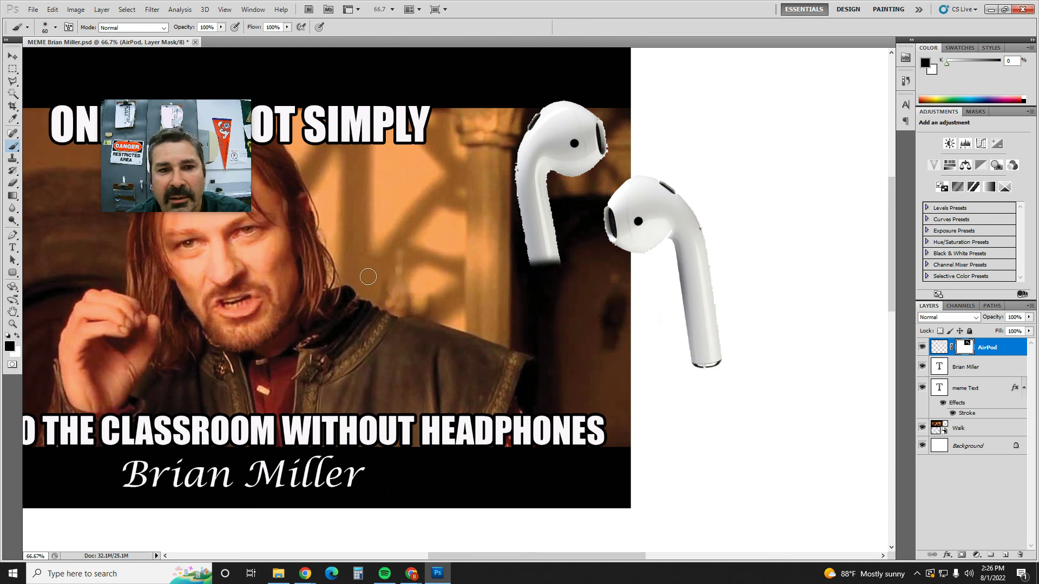
{"action": "left_click", "coordinate": [18, 337]}
{"action": "mouse_move", "coordinate": [540, 262]}
{"action": "left_mouse_down"}
{"action": "mouse_move", "coordinate": [540, 278]}
{"action": "mouse_move", "coordinate": [553, 268]}
{"action": "mouse_move", "coordinate": [533, 277]}
{"action": "mouse_move", "coordinate": [554, 293]}
{"action": "mouse_move", "coordinate": [550, 265]}
{"action": "mouse_move", "coordinate": [542, 286]}
{"action": "mouse_move", "coordinate": [556, 257]}
{"action": "mouse_move", "coordinate": [562, 281]}
{"action": "mouse_move", "coordinate": [549, 298]}
{"action": "mouse_move", "coordinate": [541, 290]}
{"action": "mouse_move", "coordinate": [557, 306]}
{"action": "mouse_move", "coordinate": [557, 268]}
{"action": "mouse_move", "coordinate": [543, 285]}
{"action": "left_mouse_up"}
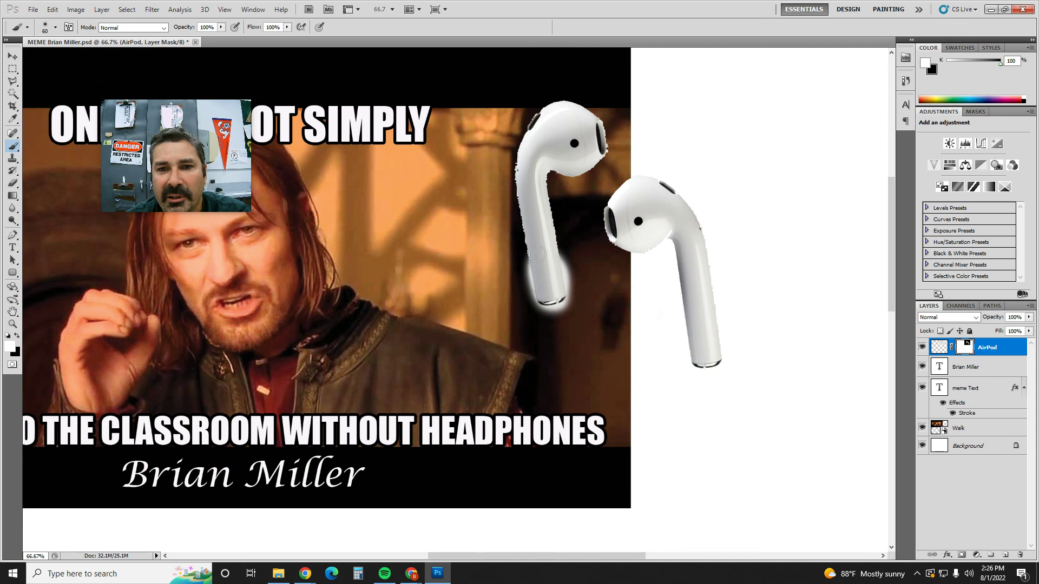
Paint black on the AirPod layer mask over the whole left AirPod to hide it.
{"action": "left_click", "coordinate": [17, 338]}
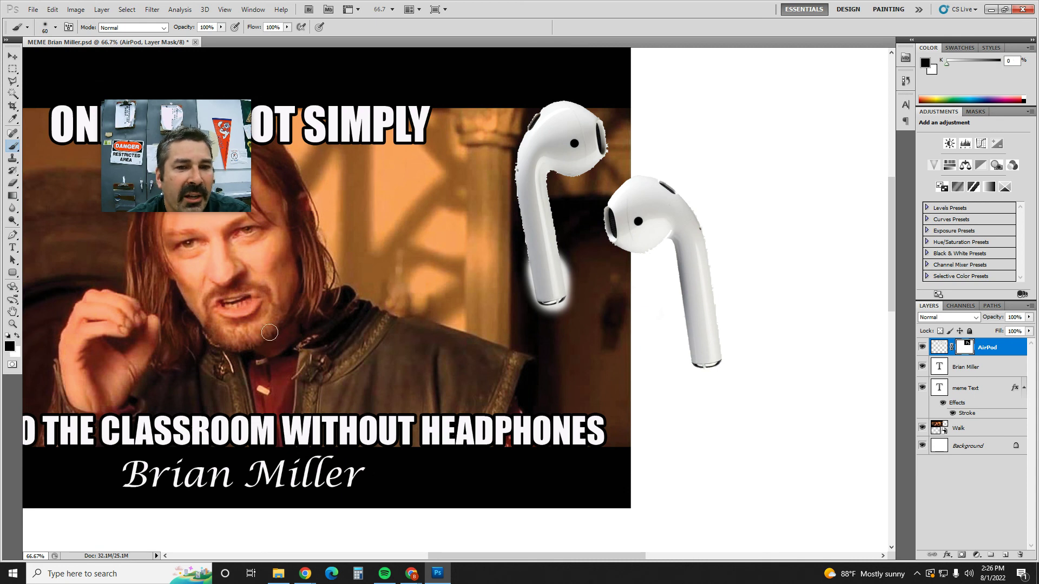
{"action": "mouse_move", "coordinate": [588, 316]}
{"action": "left_mouse_down"}
{"action": "mouse_move", "coordinate": [546, 296]}
{"action": "mouse_move", "coordinate": [550, 307]}
{"action": "mouse_move", "coordinate": [571, 289]}
{"action": "mouse_move", "coordinate": [538, 280]}
{"action": "mouse_move", "coordinate": [556, 266]}
{"action": "mouse_move", "coordinate": [540, 276]}
{"action": "mouse_move", "coordinate": [564, 295]}
{"action": "mouse_move", "coordinate": [544, 293]}
{"action": "mouse_move", "coordinate": [555, 280]}
{"action": "mouse_move", "coordinate": [544, 258]}
{"action": "mouse_move", "coordinate": [555, 177]}
{"action": "mouse_move", "coordinate": [603, 128]}
{"action": "mouse_move", "coordinate": [553, 164]}
{"action": "mouse_move", "coordinate": [590, 161]}
{"action": "mouse_move", "coordinate": [565, 170]}
{"action": "mouse_move", "coordinate": [585, 157]}
{"action": "mouse_move", "coordinate": [561, 214]}
{"action": "mouse_move", "coordinate": [587, 177]}
{"action": "mouse_move", "coordinate": [562, 285]}
{"action": "mouse_move", "coordinate": [541, 158]}
{"action": "mouse_move", "coordinate": [513, 302]}
{"action": "mouse_move", "coordinate": [544, 201]}
{"action": "mouse_move", "coordinate": [531, 259]}
{"action": "mouse_move", "coordinate": [502, 212]}
{"action": "mouse_move", "coordinate": [520, 154]}
{"action": "mouse_move", "coordinate": [571, 99]}
{"action": "mouse_move", "coordinate": [507, 115]}
{"action": "mouse_move", "coordinate": [568, 103]}
{"action": "mouse_move", "coordinate": [529, 117]}
{"action": "mouse_move", "coordinate": [577, 111]}
{"action": "mouse_move", "coordinate": [520, 138]}
{"action": "mouse_move", "coordinate": [596, 120]}
{"action": "mouse_move", "coordinate": [529, 161]}
{"action": "mouse_move", "coordinate": [573, 125]}
{"action": "left_mouse_up"}
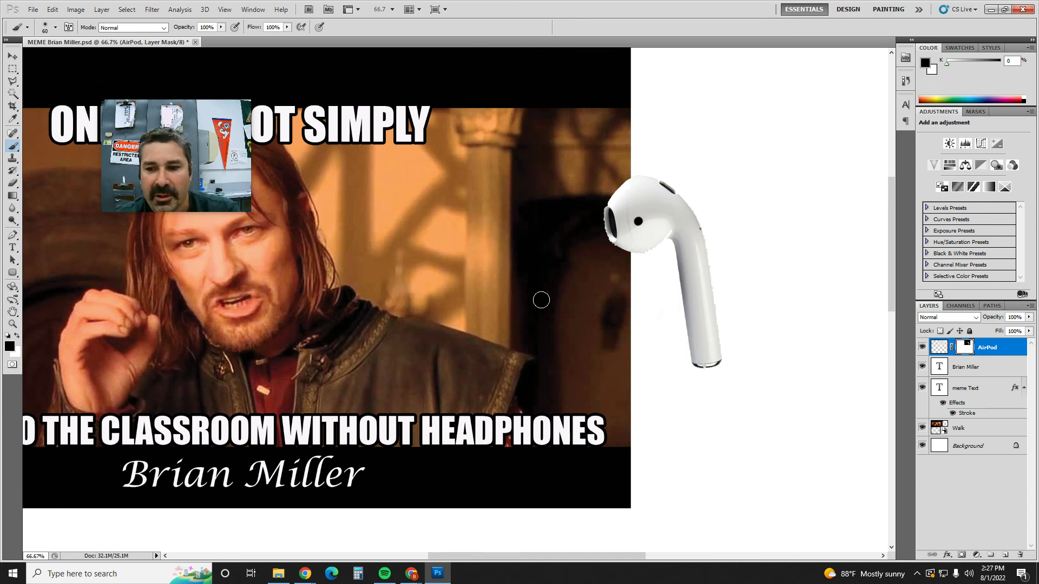
Shrink the AirPod layer proportionally with Free Transform and place the remaining AirPod at the man's ear.
{"action": "key", "text": "ctrl+t"}
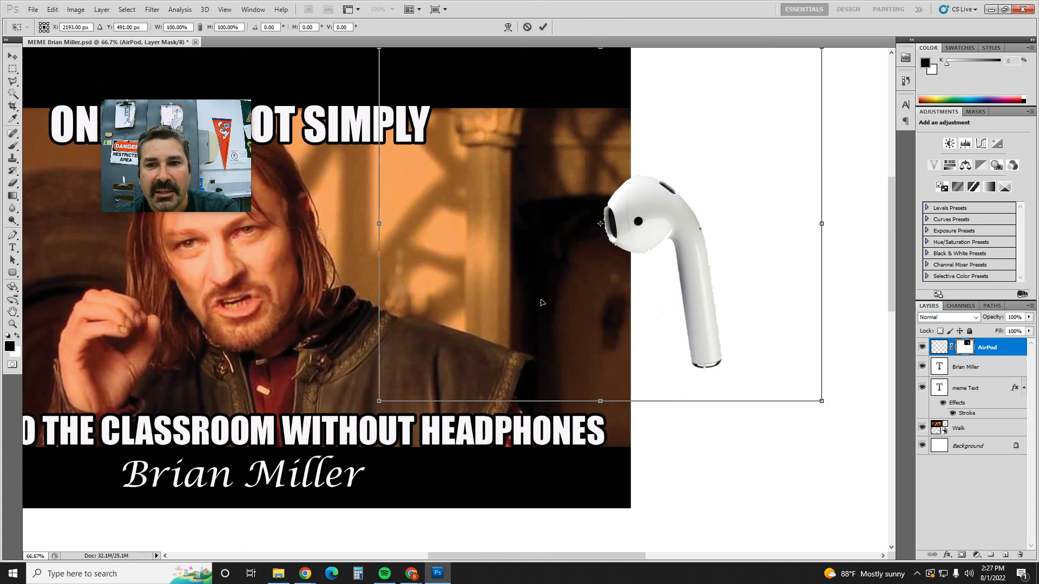
{"action": "scroll", "coordinate": [541, 303], "scroll_direction": "up", "scroll_amount": 3}
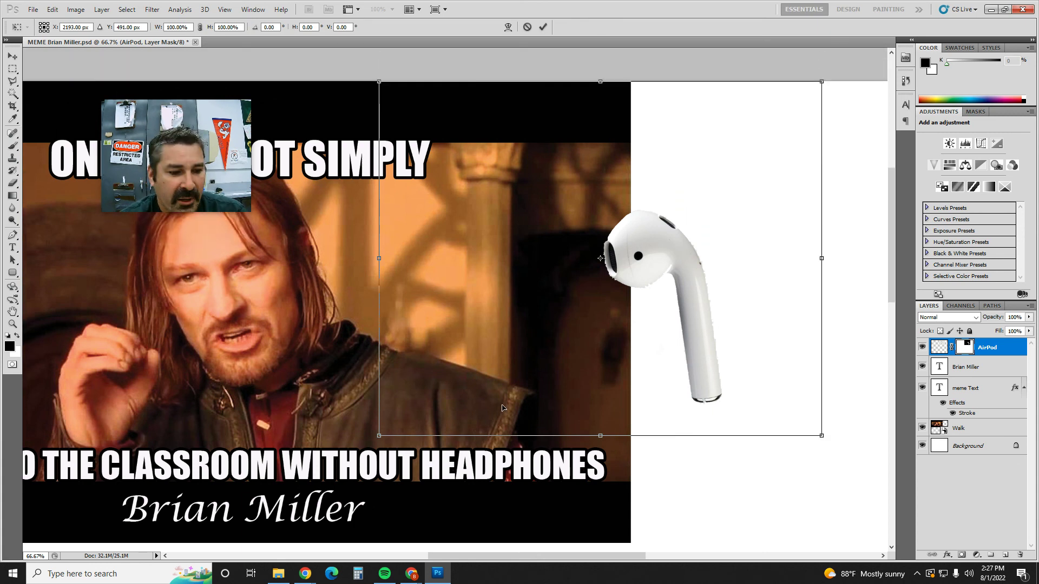
{"action": "left_click_drag", "start_coordinate": [822, 438], "coordinate": [555, 319]}
{"action": "left_click_drag", "start_coordinate": [585, 246], "coordinate": [545, 217]}
{"action": "left_click_drag", "start_coordinate": [434, 211], "coordinate": [288, 298]}
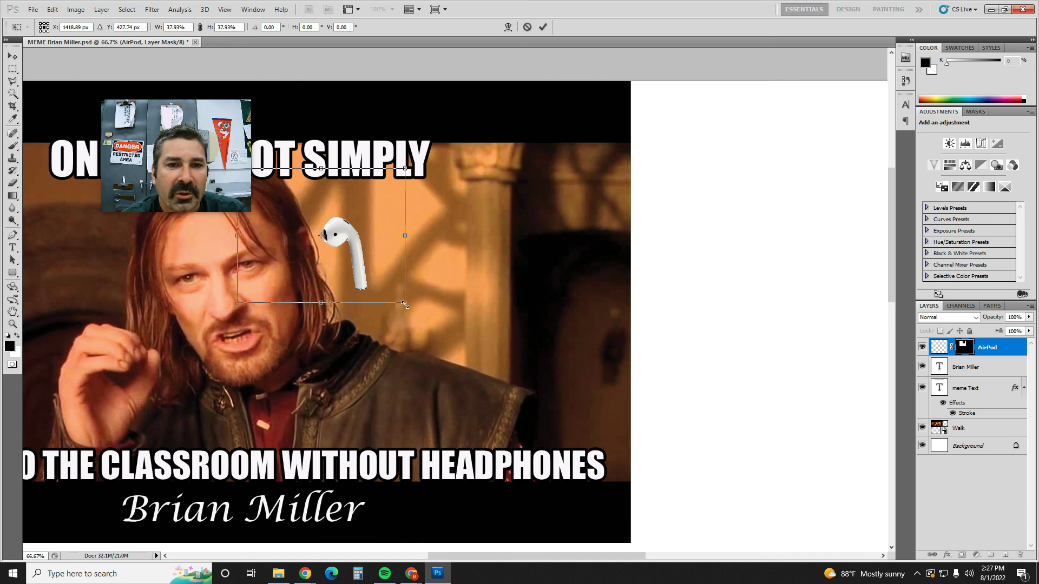
{"action": "left_click_drag", "start_coordinate": [404, 301], "coordinate": [342, 251]}
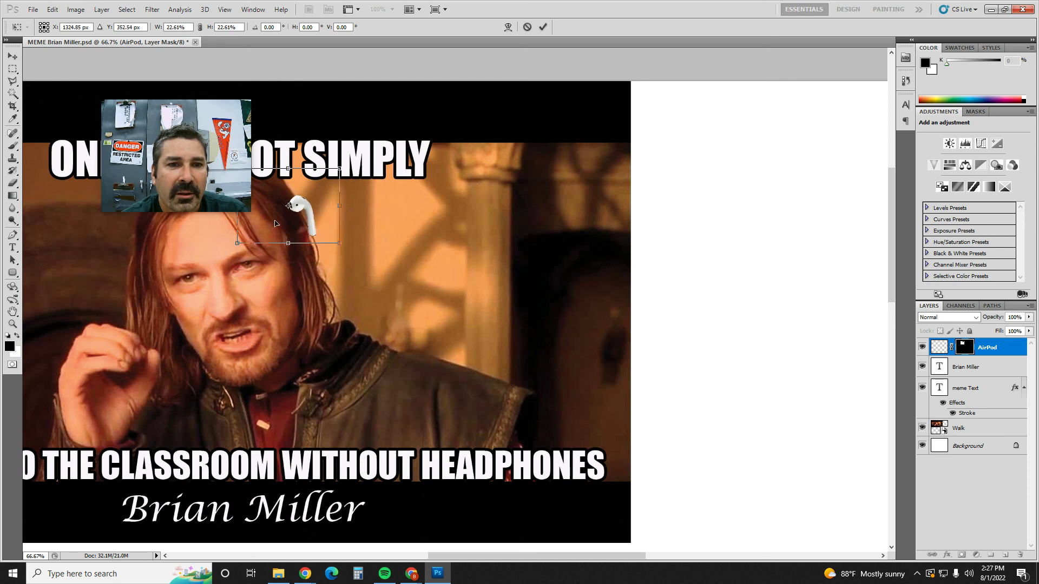
{"action": "left_click_drag", "start_coordinate": [277, 238], "coordinate": [294, 261]}
{"action": "left_click_drag", "start_coordinate": [255, 209], "coordinate": [285, 238]}
{"action": "key", "text": "Return"}
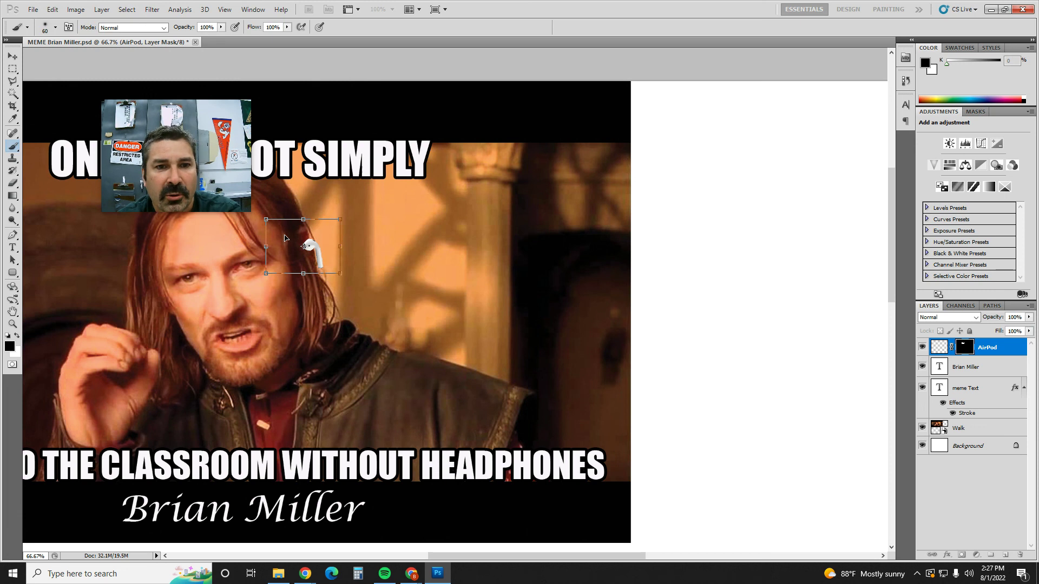
Set the brush size to 16 px and paint black on the AirPod mask to hide the front of the earbud inside the ear.
{"action": "key", "text": "b"}
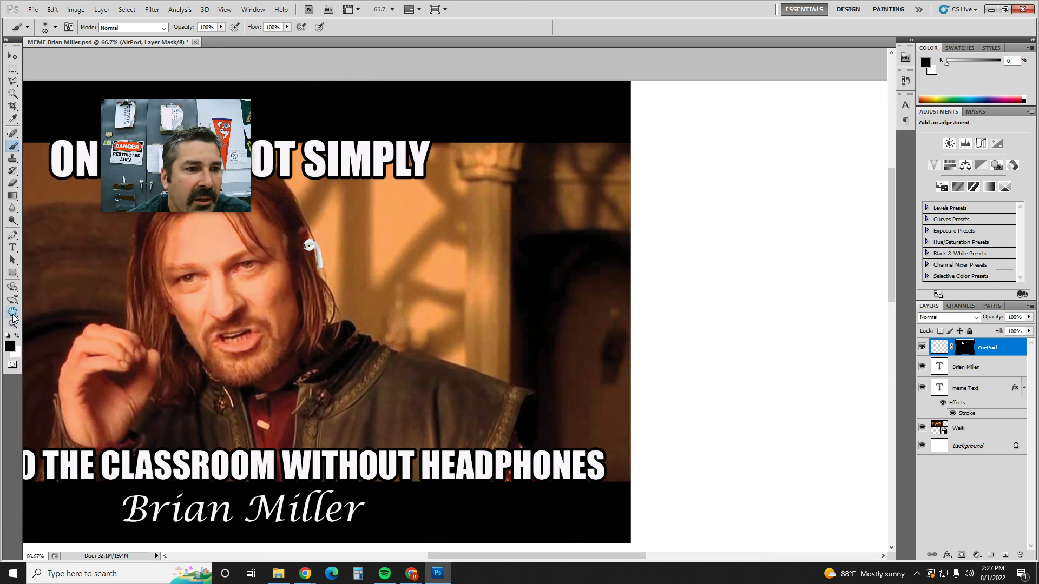
{"action": "left_click", "coordinate": [12, 324]}
{"action": "left_click", "coordinate": [328, 269]}
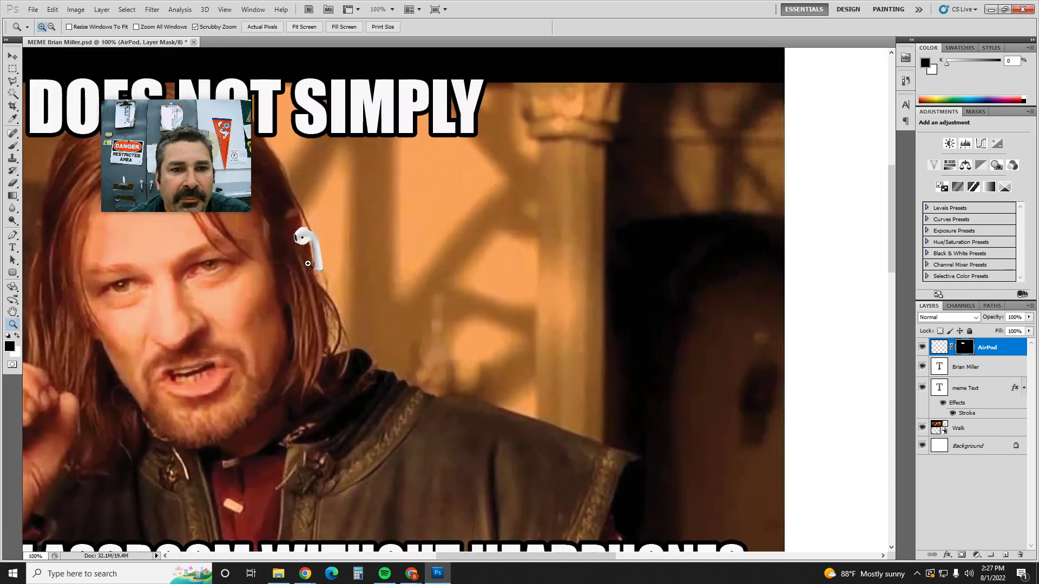
{"action": "left_click", "coordinate": [304, 254]}
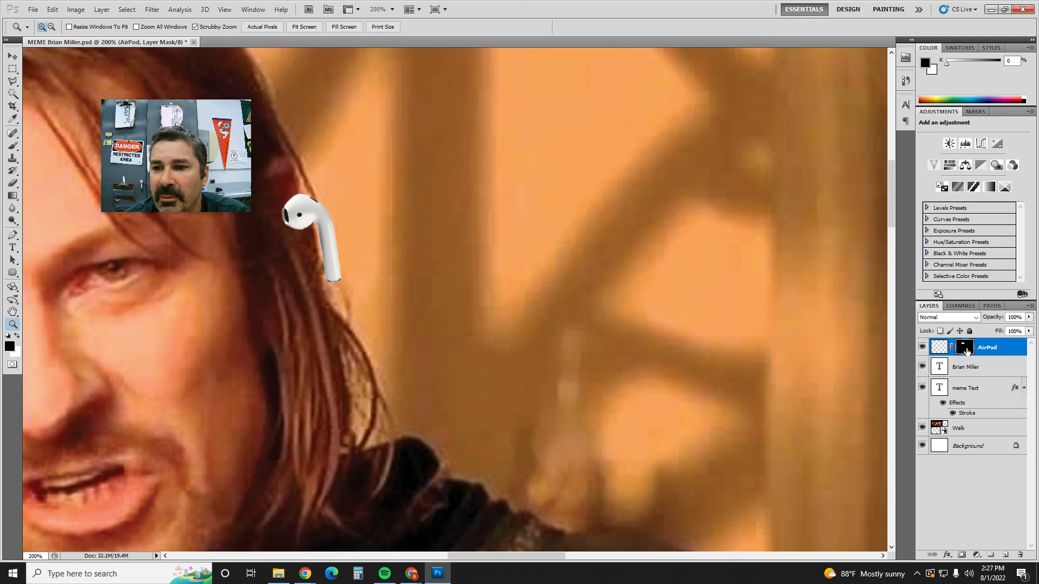
{"action": "left_click", "coordinate": [13, 146]}
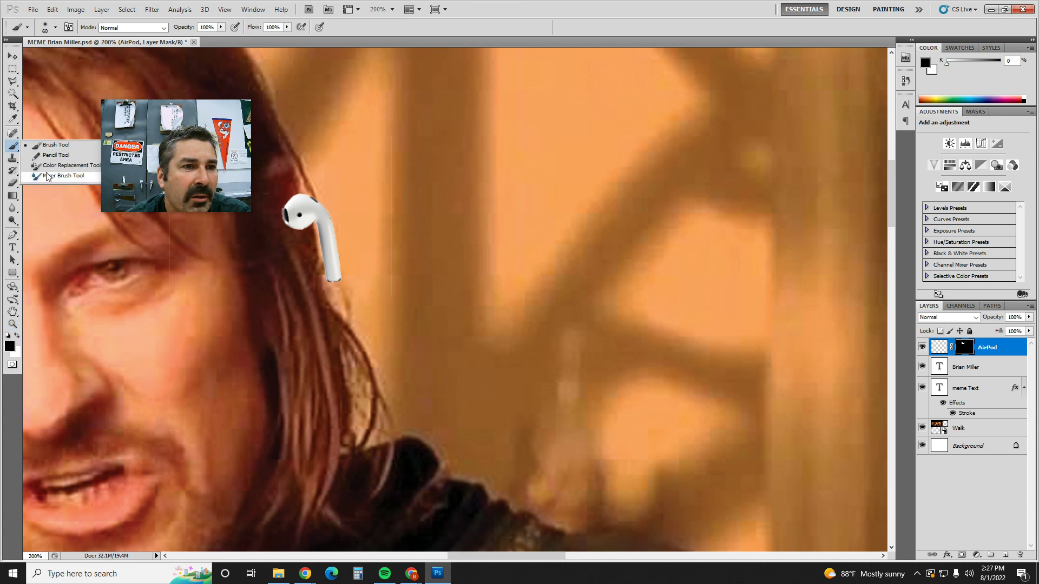
{"action": "left_click", "coordinate": [54, 147]}
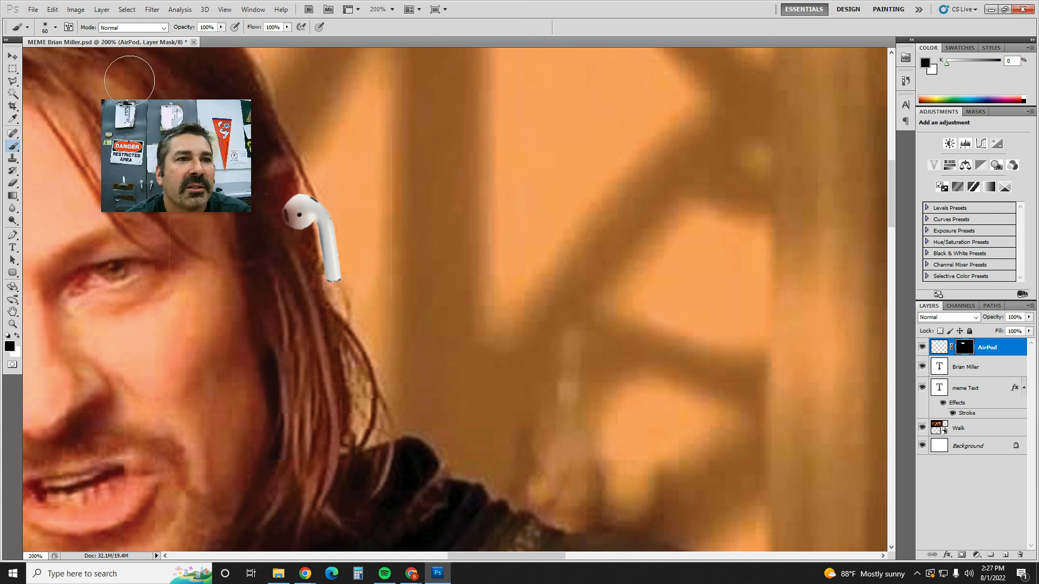
{"action": "left_click", "coordinate": [56, 27]}
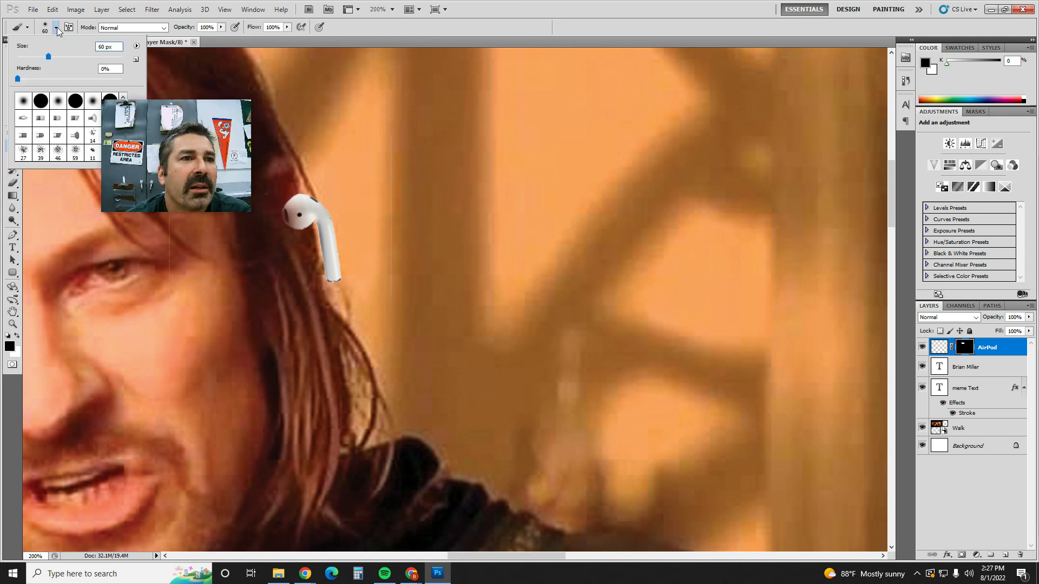
{"action": "left_click_drag", "start_coordinate": [59, 56], "coordinate": [29, 60]}
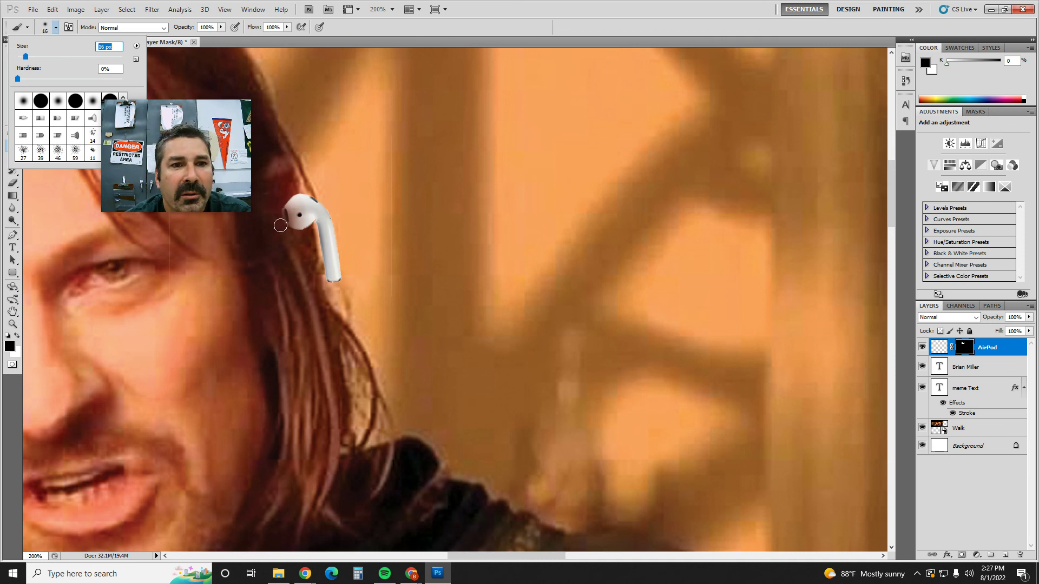
{"action": "left_click", "coordinate": [285, 215]}
{"action": "mouse_move", "coordinate": [285, 215]}
{"action": "left_mouse_down"}
{"action": "mouse_move", "coordinate": [283, 230]}
{"action": "mouse_move", "coordinate": [288, 194]}
{"action": "mouse_move", "coordinate": [296, 231]}
{"action": "mouse_move", "coordinate": [291, 207]}
{"action": "left_mouse_up"}
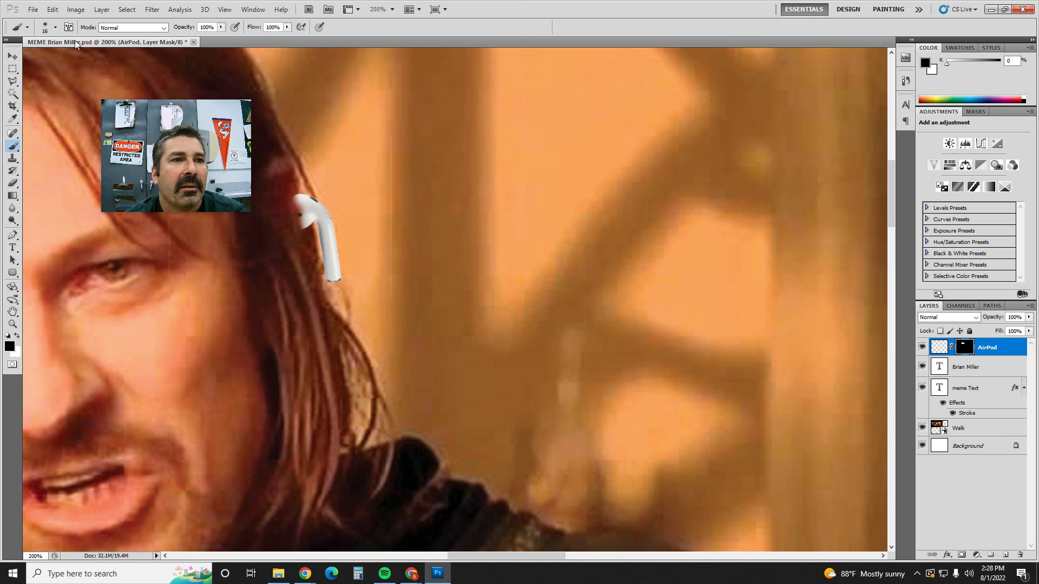
Move the AirPod slightly up and toward the face so it sits in the ear, and show the whole document.
{"action": "left_click", "coordinate": [12, 56]}
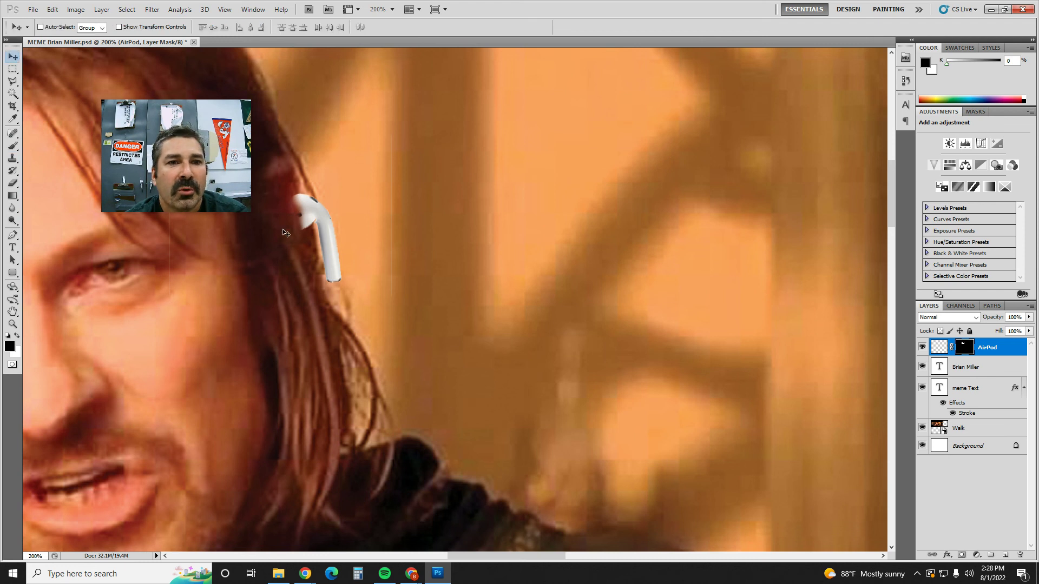
{"action": "left_click_drag", "start_coordinate": [312, 230], "coordinate": [296, 221]}
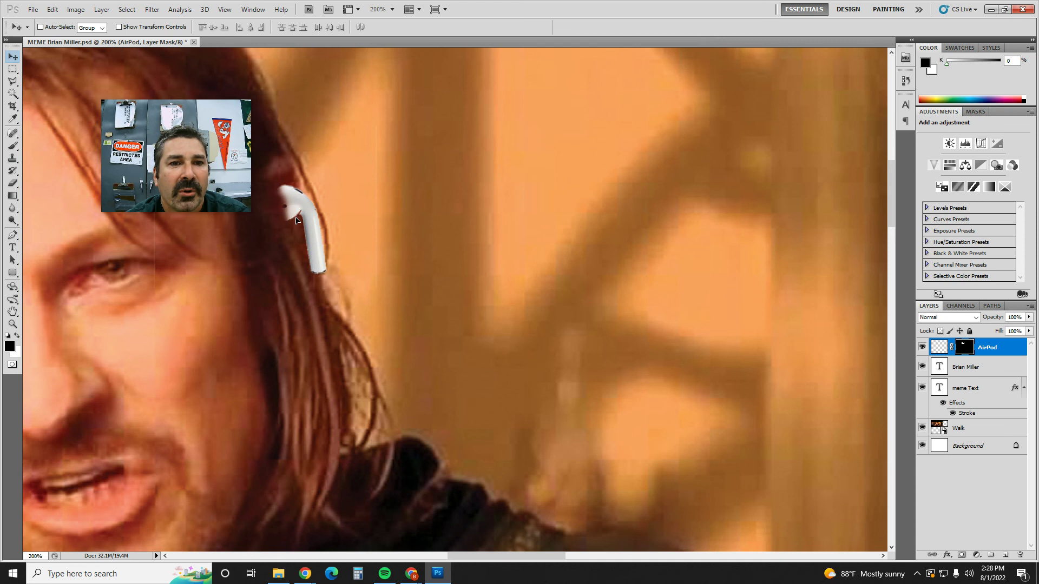
{"action": "double_click", "coordinate": [13, 312]}
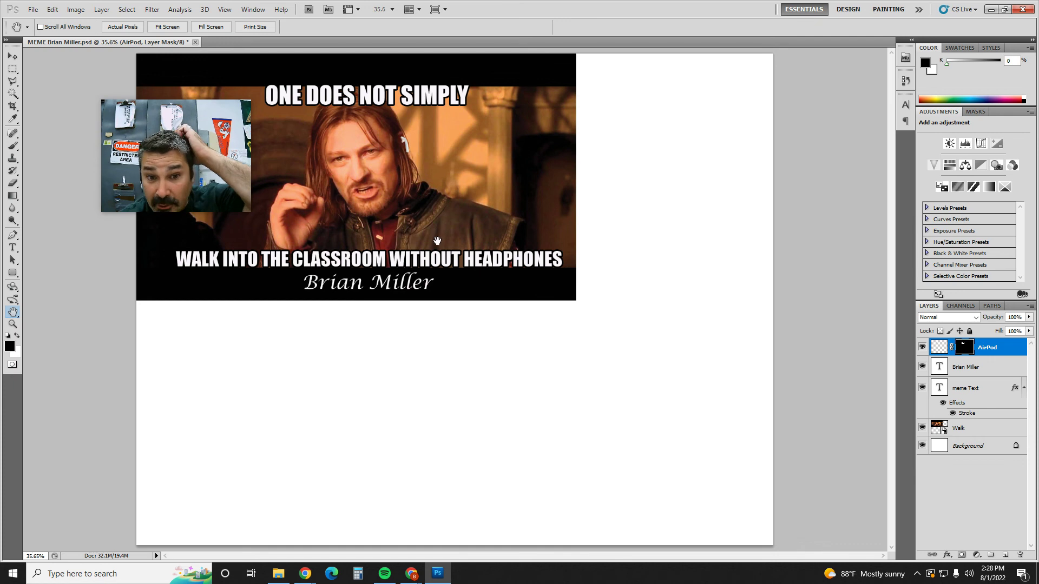
Switch to the MEME Photoshop presentation in Chrome and review the extra credit requirements.
{"action": "mouse_move", "coordinate": [411, 573]}
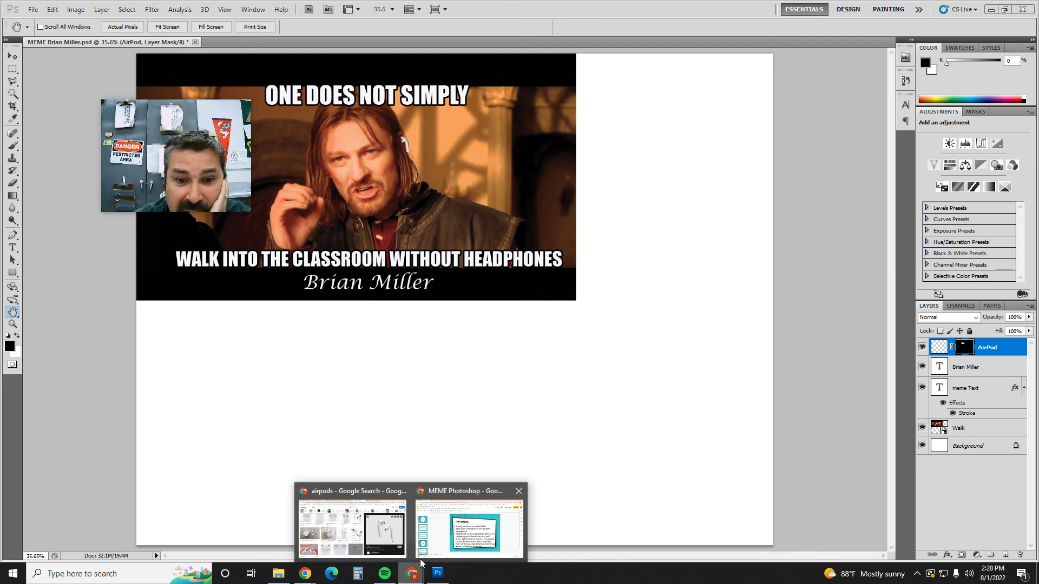
{"action": "left_click", "coordinate": [379, 528]}
{"action": "left_click", "coordinate": [468, 527]}
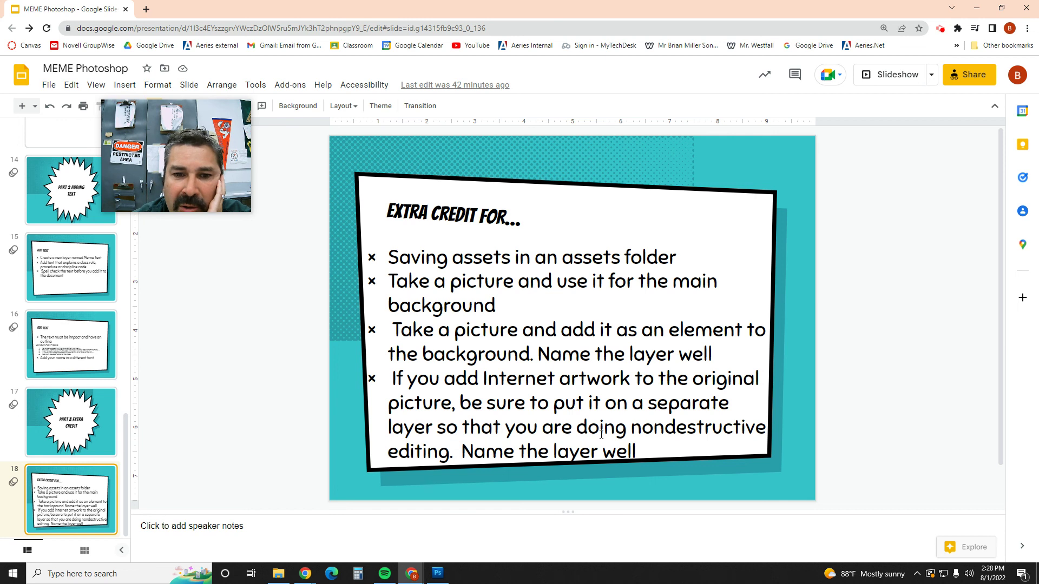
{"action": "scroll", "coordinate": [491, 437], "scroll_direction": "down", "scroll_amount": 1}
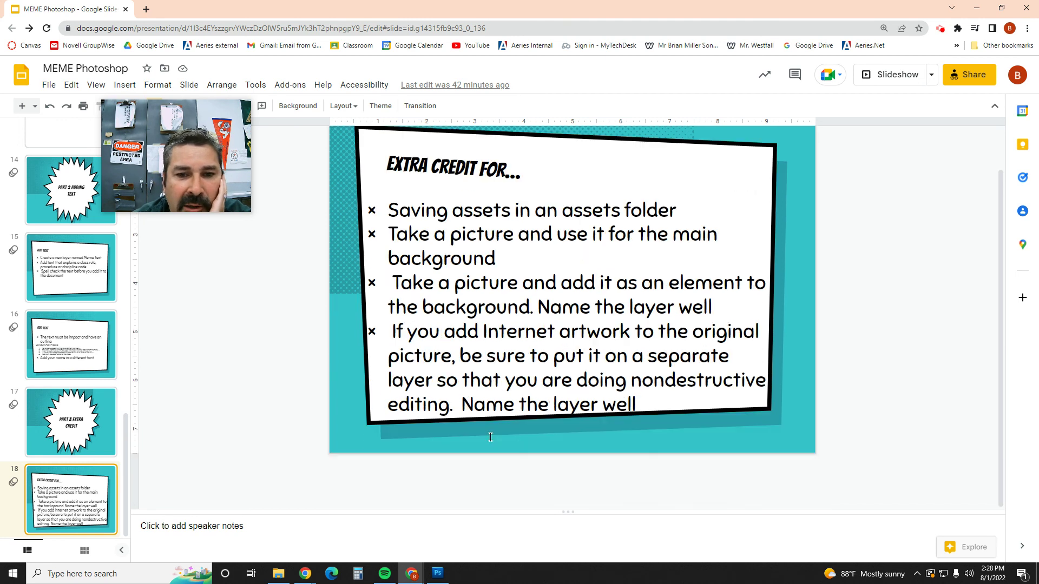